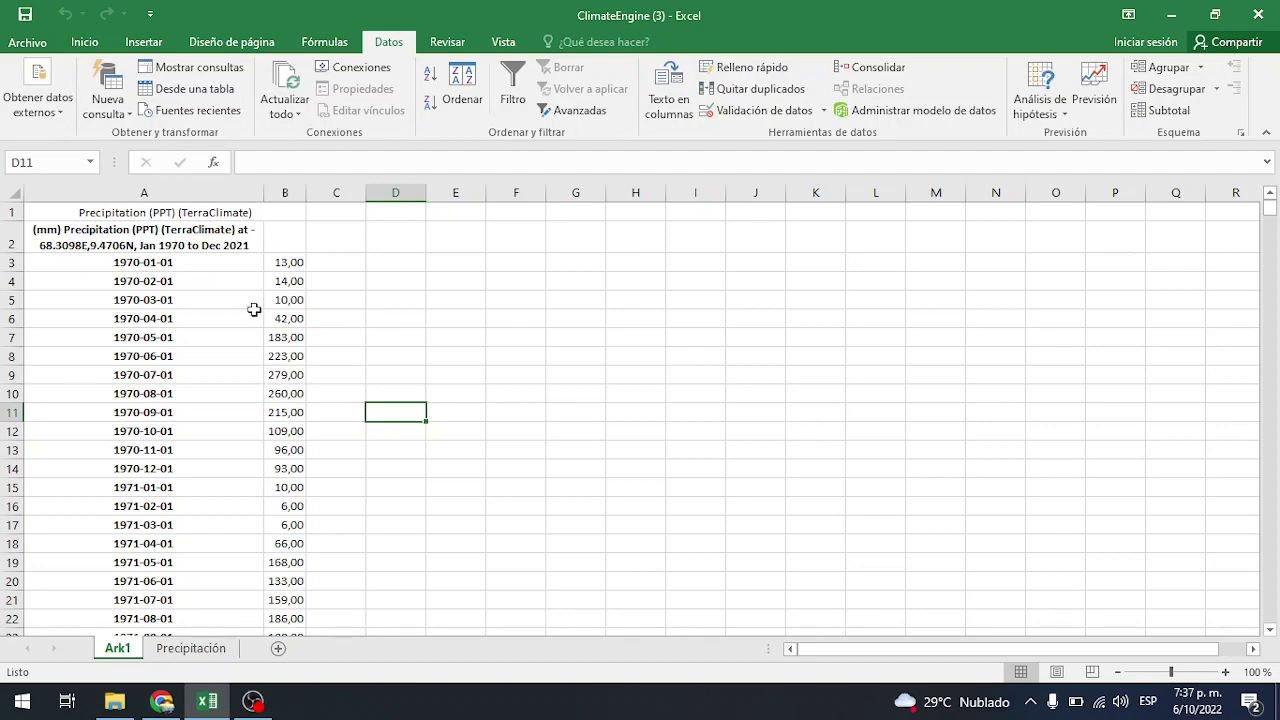
pyautogui.scroll(-4, 254, 310)
pyautogui.scroll(4, 254, 310)
# Add a new worksheet after the Precipitación sheet and rename it Temperatura.
pyautogui.click(190, 649)
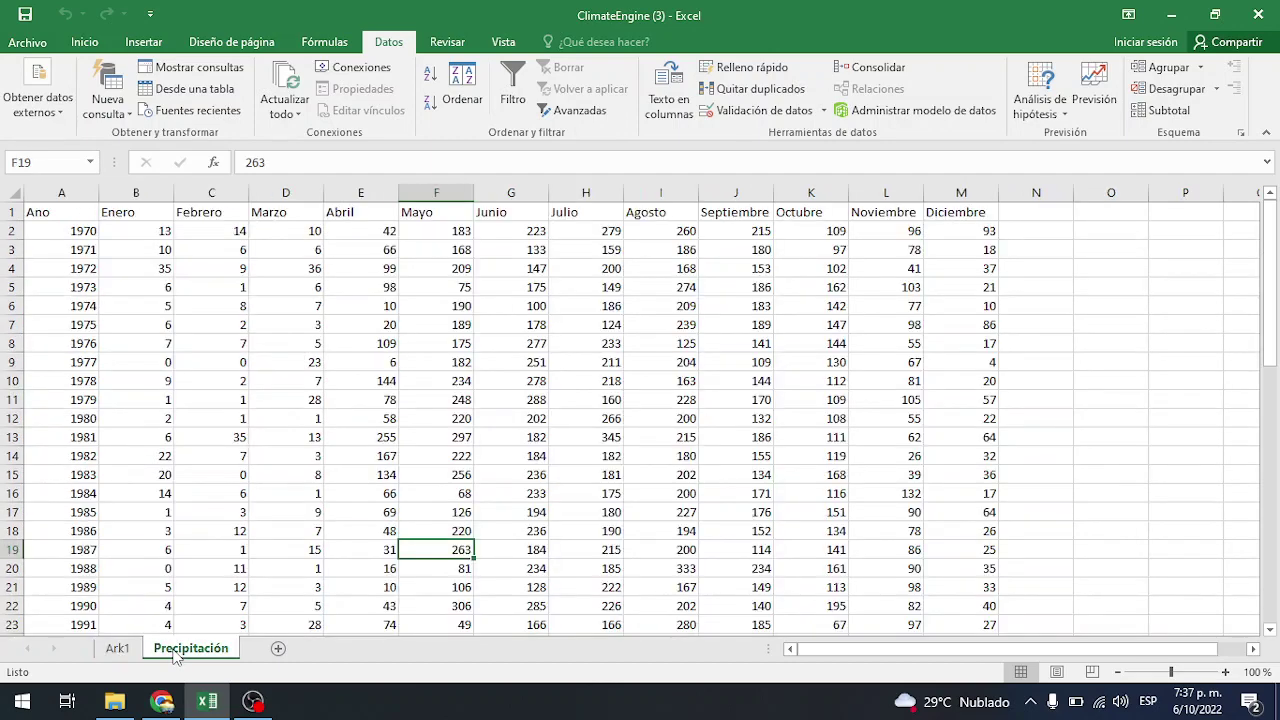
pyautogui.click(279, 650)
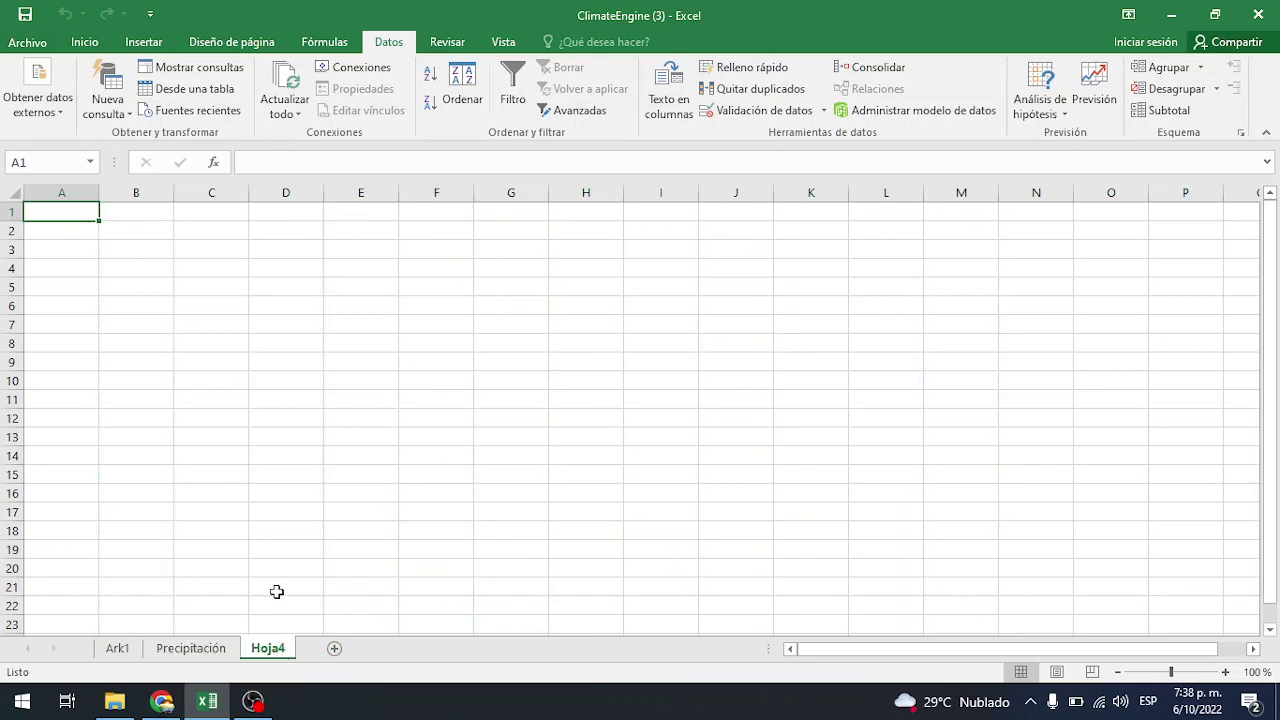
pyautogui.rightClick(280, 650)
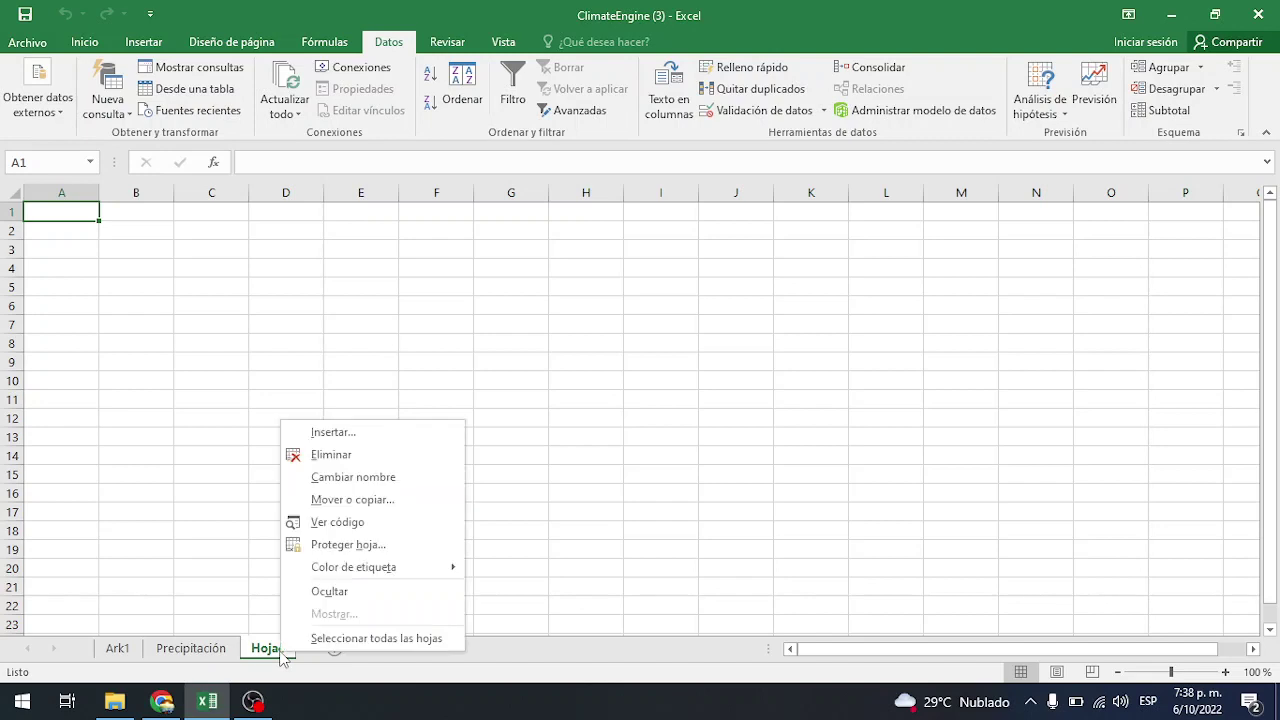
pyautogui.click(370, 470)
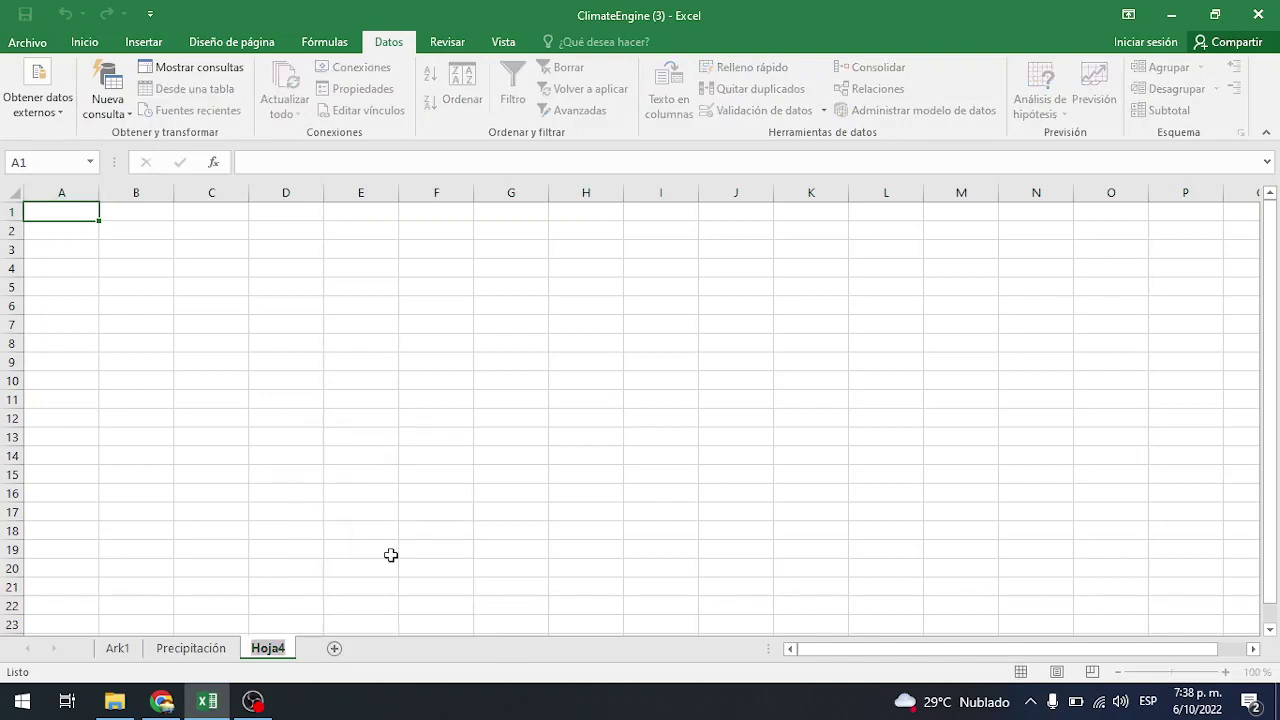
pyautogui.write('Tem')
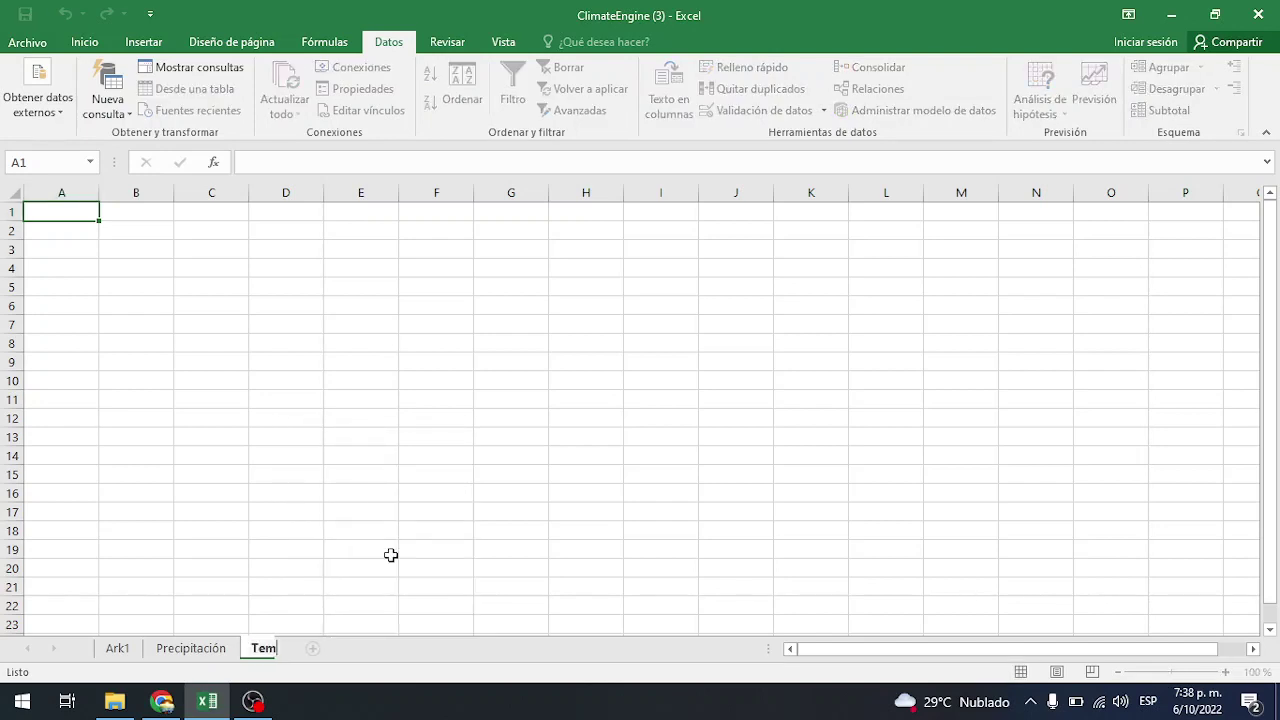
pyautogui.write('peratura')
pyautogui.press('Return')
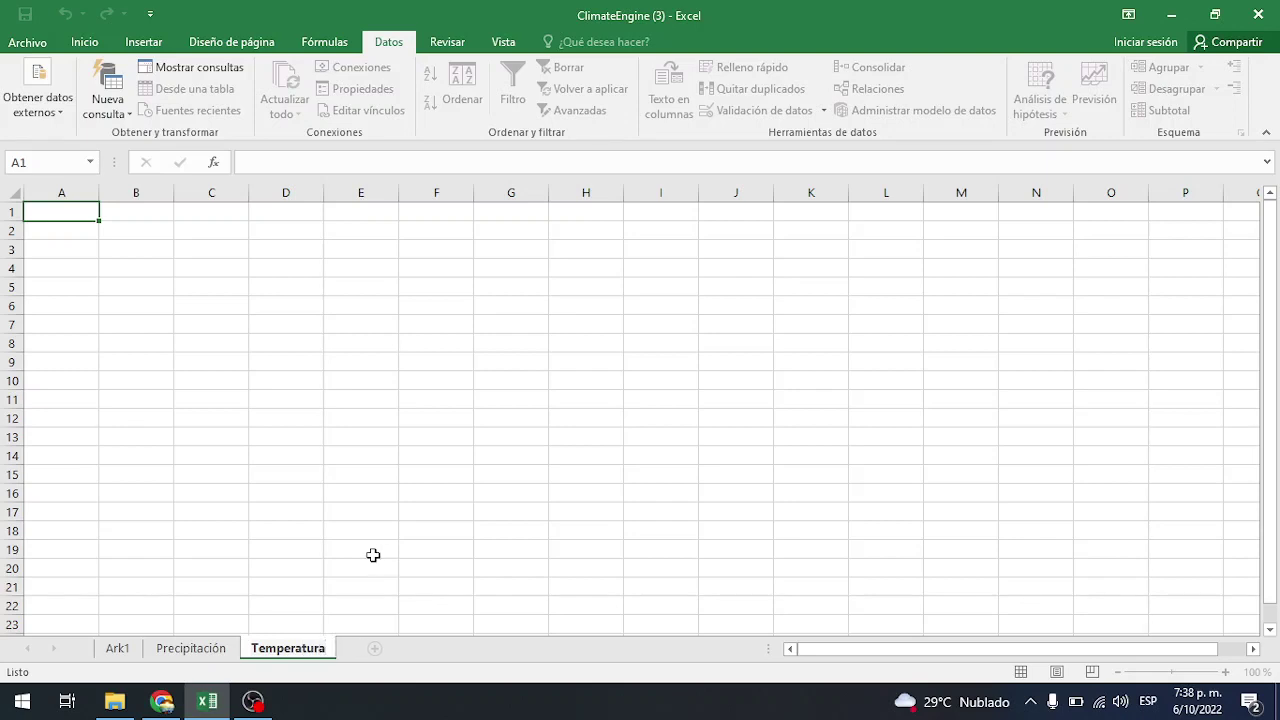
pyautogui.click(373, 555)
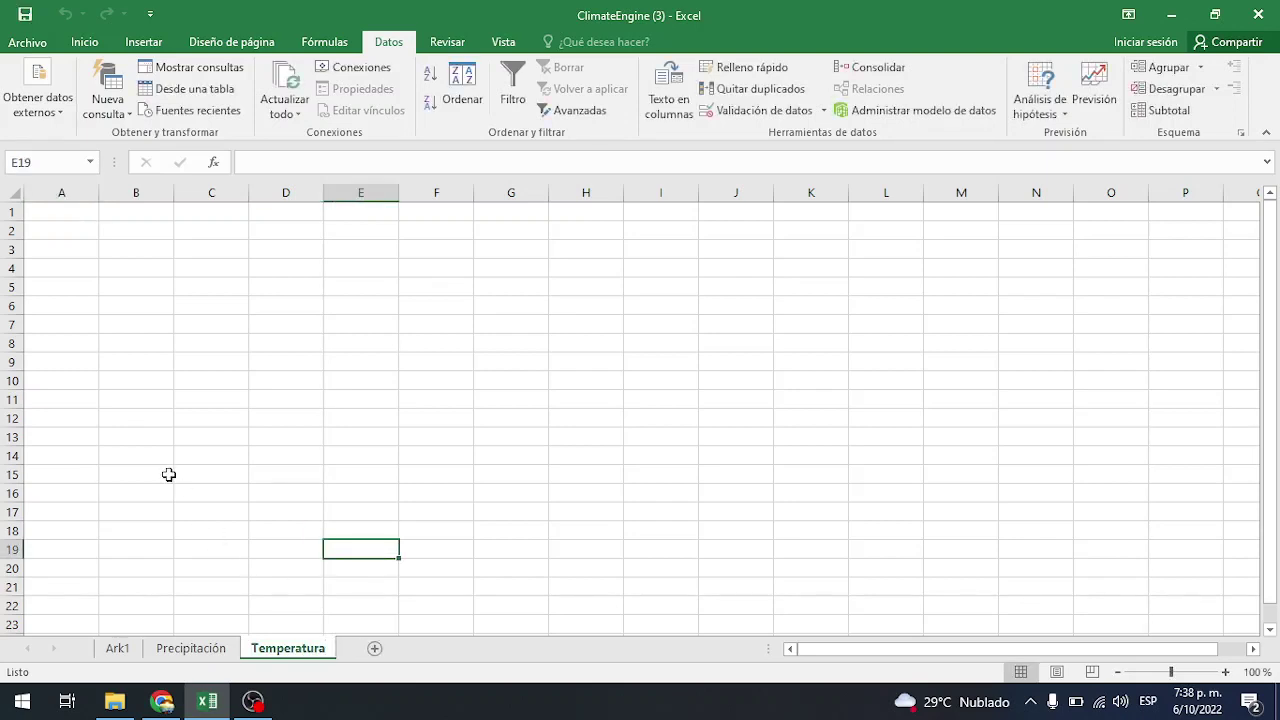
# Compare the monthly series in Ark1 with the year-by-month table in Precipitación, checking the table down to its last years.
pyautogui.click(167, 652)
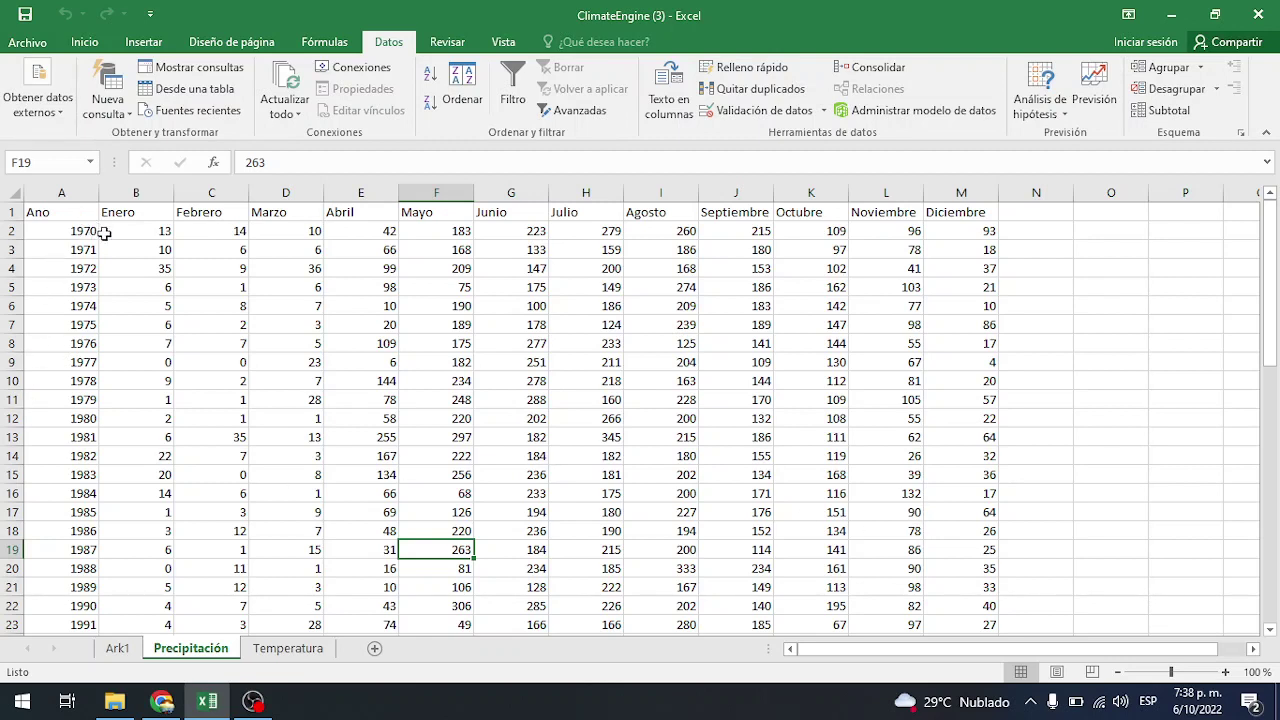
pyautogui.click(118, 650)
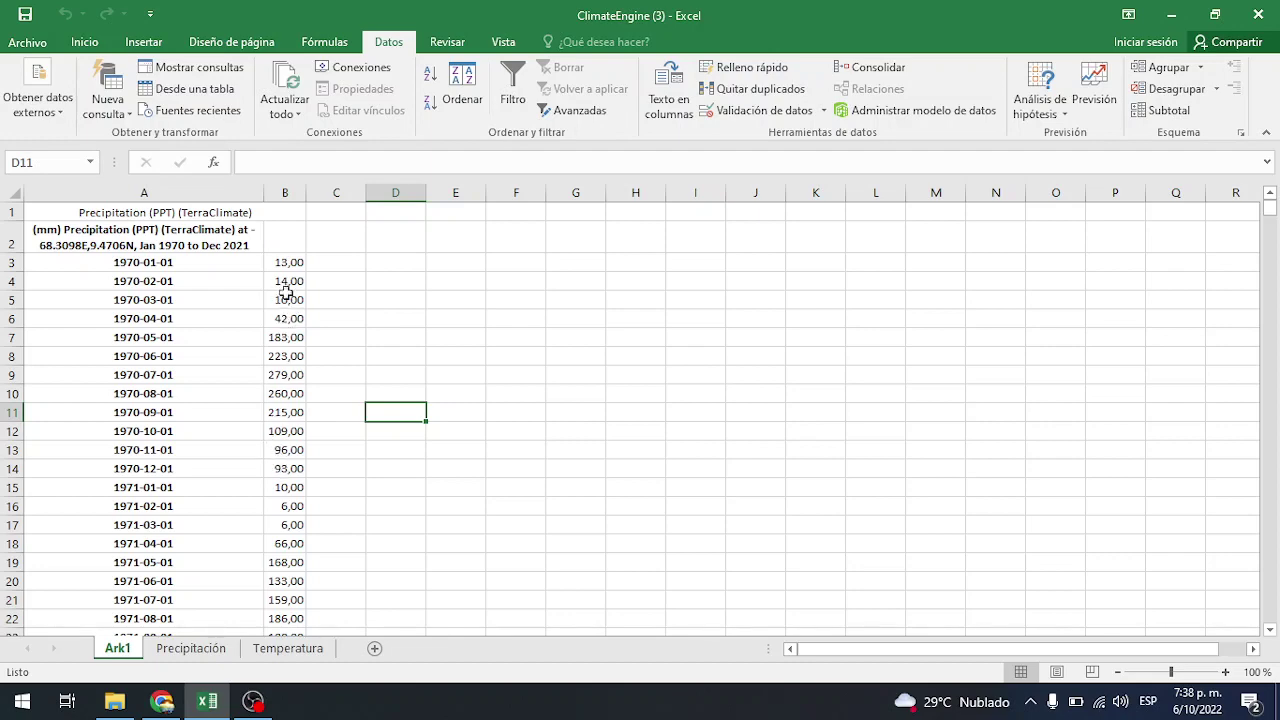
pyautogui.click(192, 650)
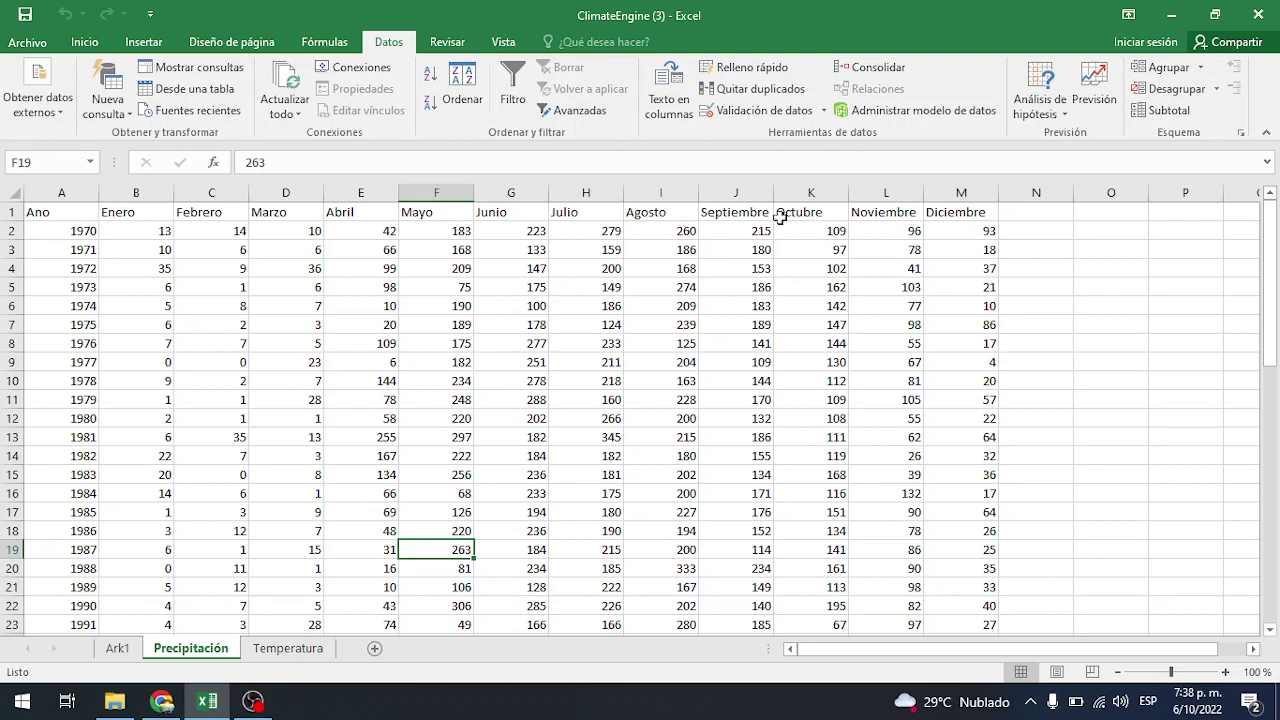
pyautogui.click(118, 648)
pyautogui.click(178, 650)
pyautogui.scroll(-9, 339, 482)
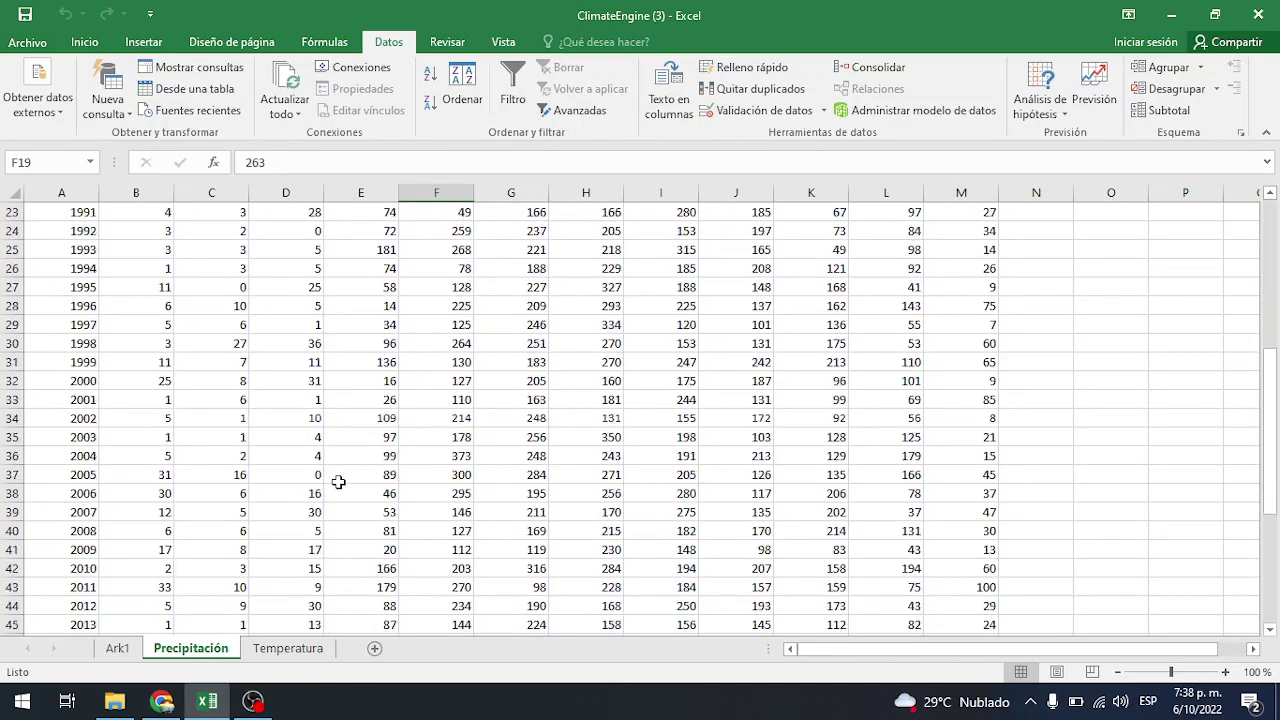
pyautogui.scroll(-3, 339, 482)
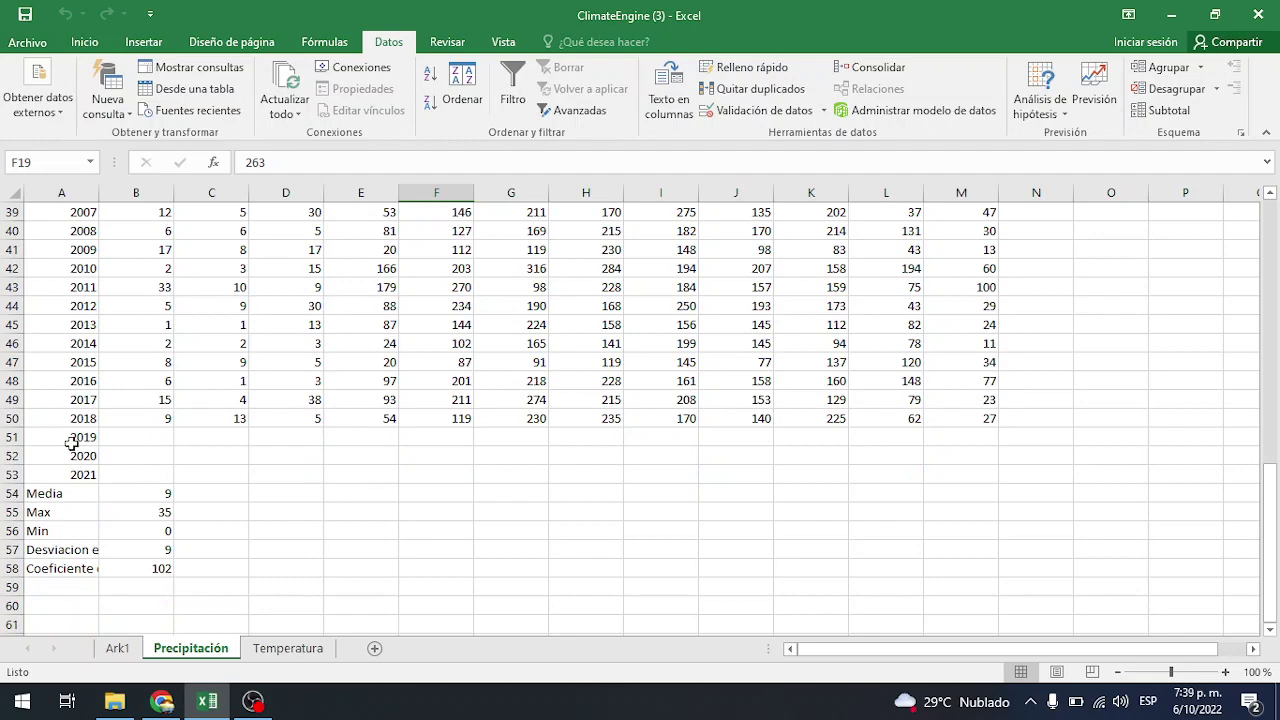
# Copy the twelve monthly precipitation values of 2019, cells B591:B602, from the Ark1 sheet.
pyautogui.click(118, 648)
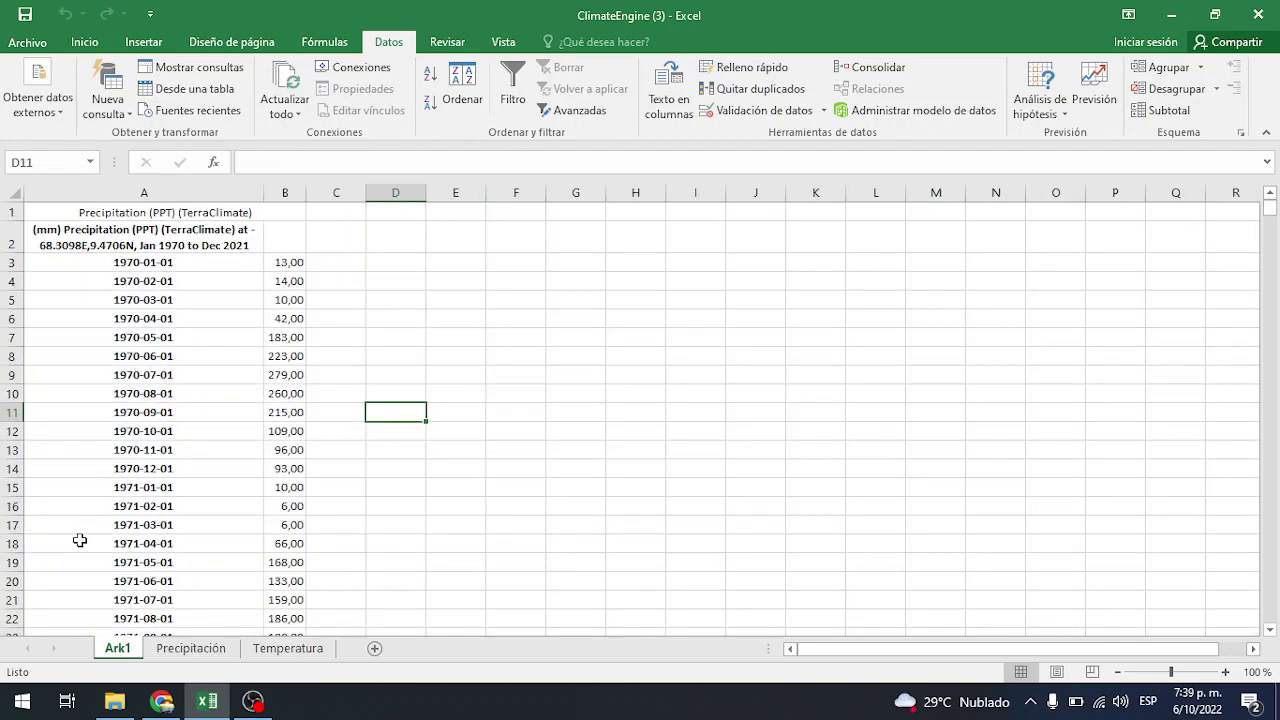
pyautogui.scroll(-20, 80, 540)
pyautogui.scroll(-1, 80, 540)
pyautogui.moveTo(1270, 262); pyautogui.dragTo(1272, 604)
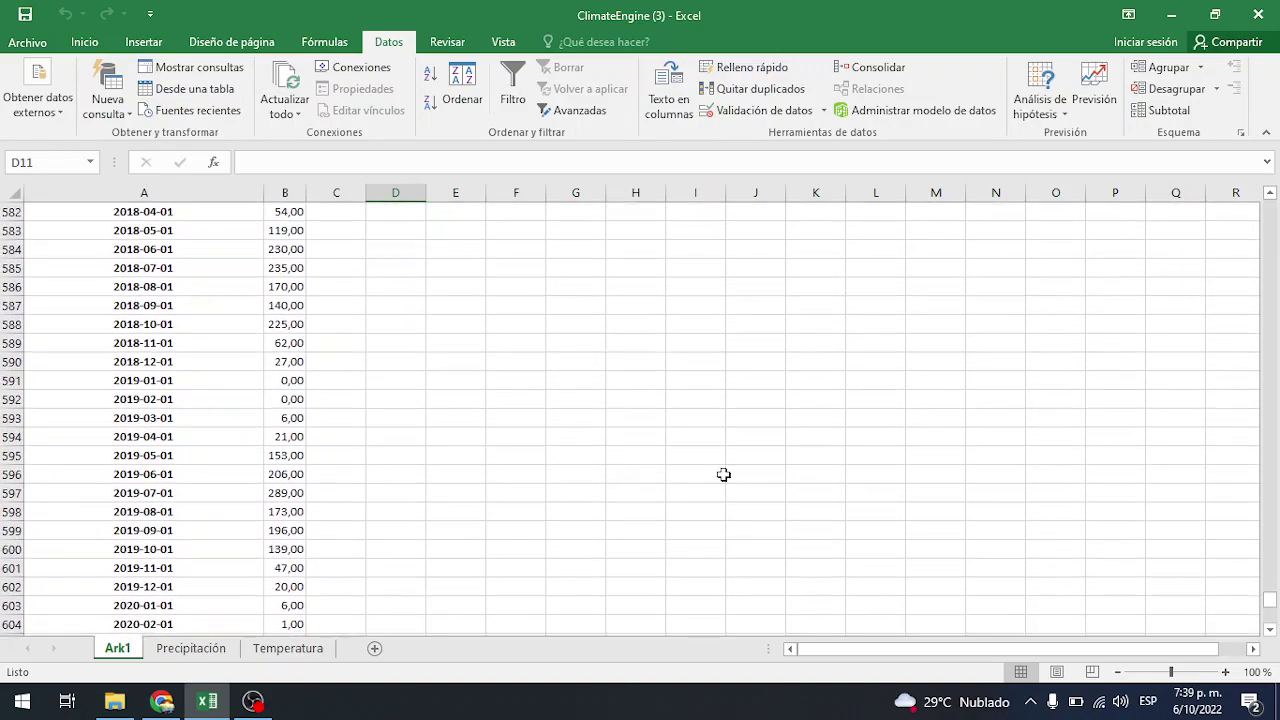
pyautogui.click(281, 382)
pyautogui.moveTo(281, 382); pyautogui.dragTo(274, 586)
pyautogui.click(287, 404)
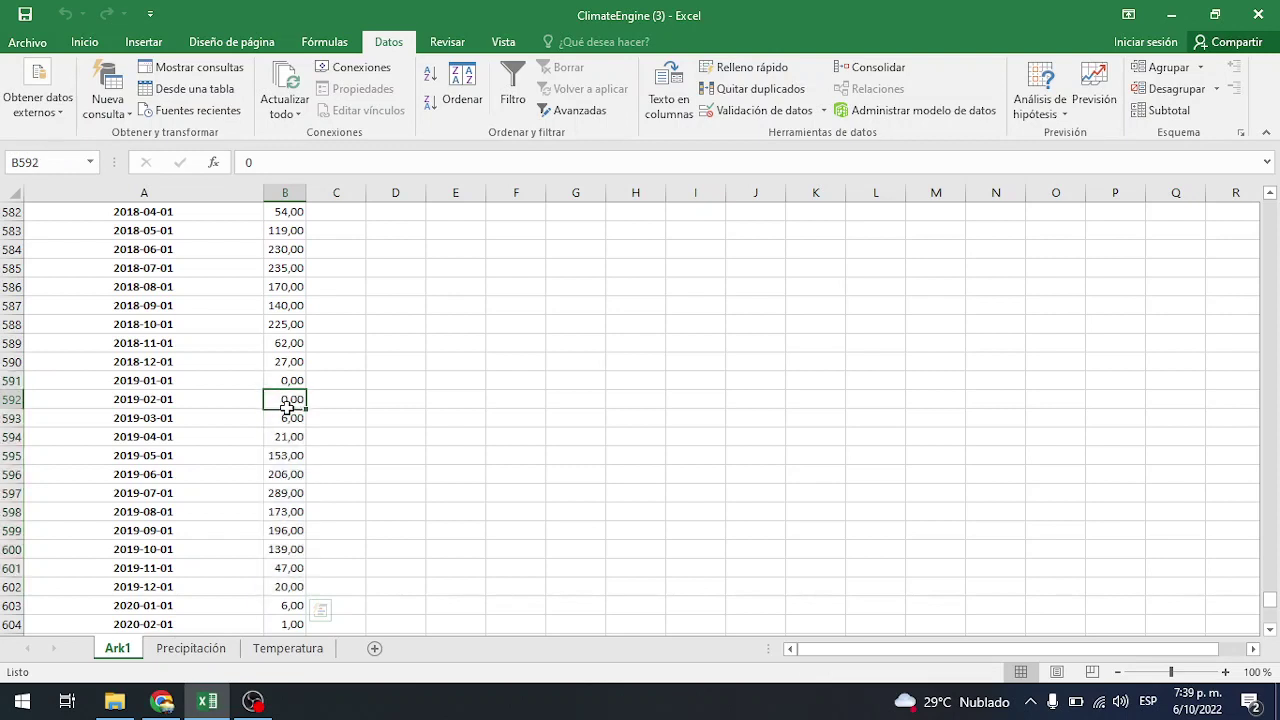
pyautogui.moveTo(270, 381); pyautogui.dragTo(286, 588)
pyautogui.rightClick(285, 428)
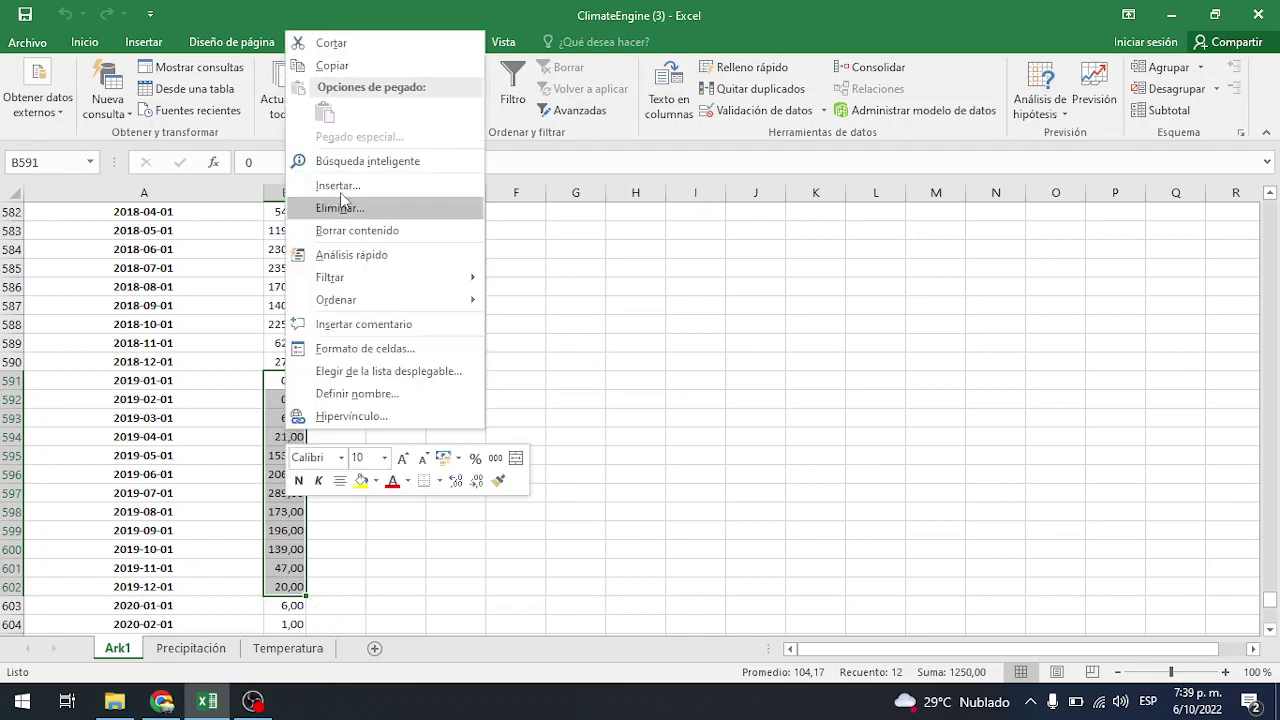
pyautogui.click(335, 66)
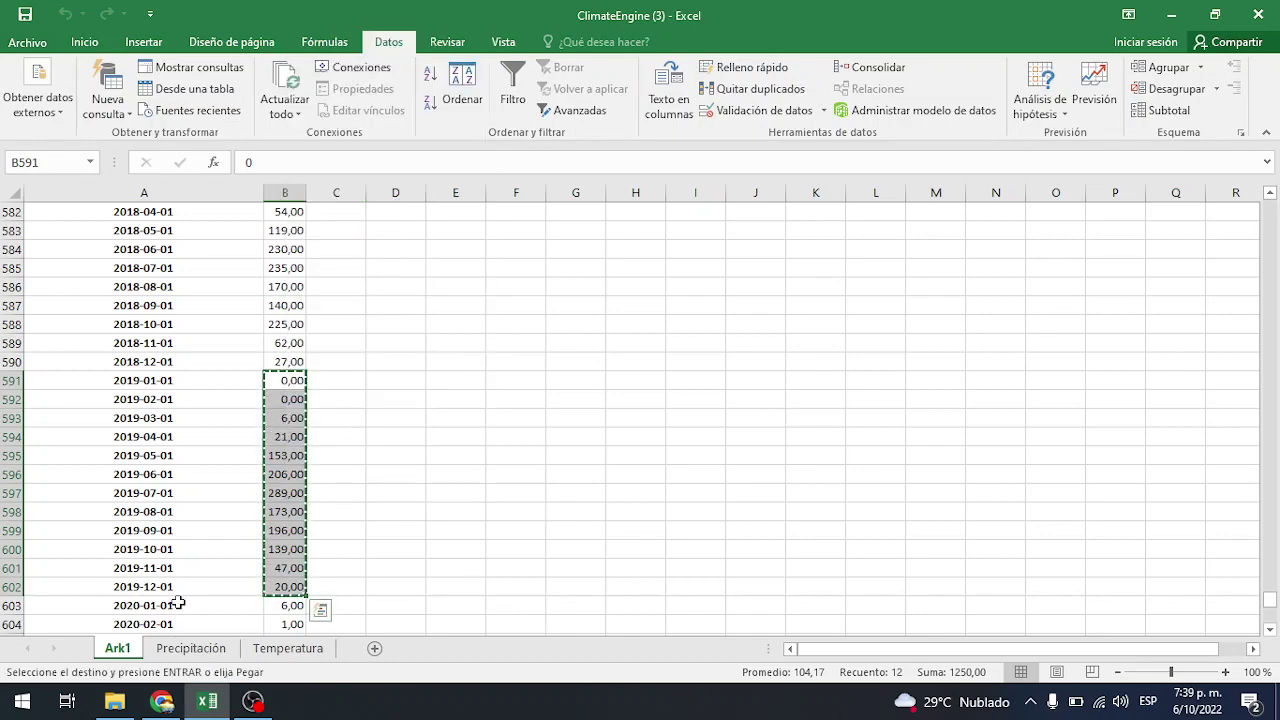
# Paste the copied 2019 data into the Precipitación sheet from cell B51 using Paste Special with Valores and Transponer.
pyautogui.click(192, 650)
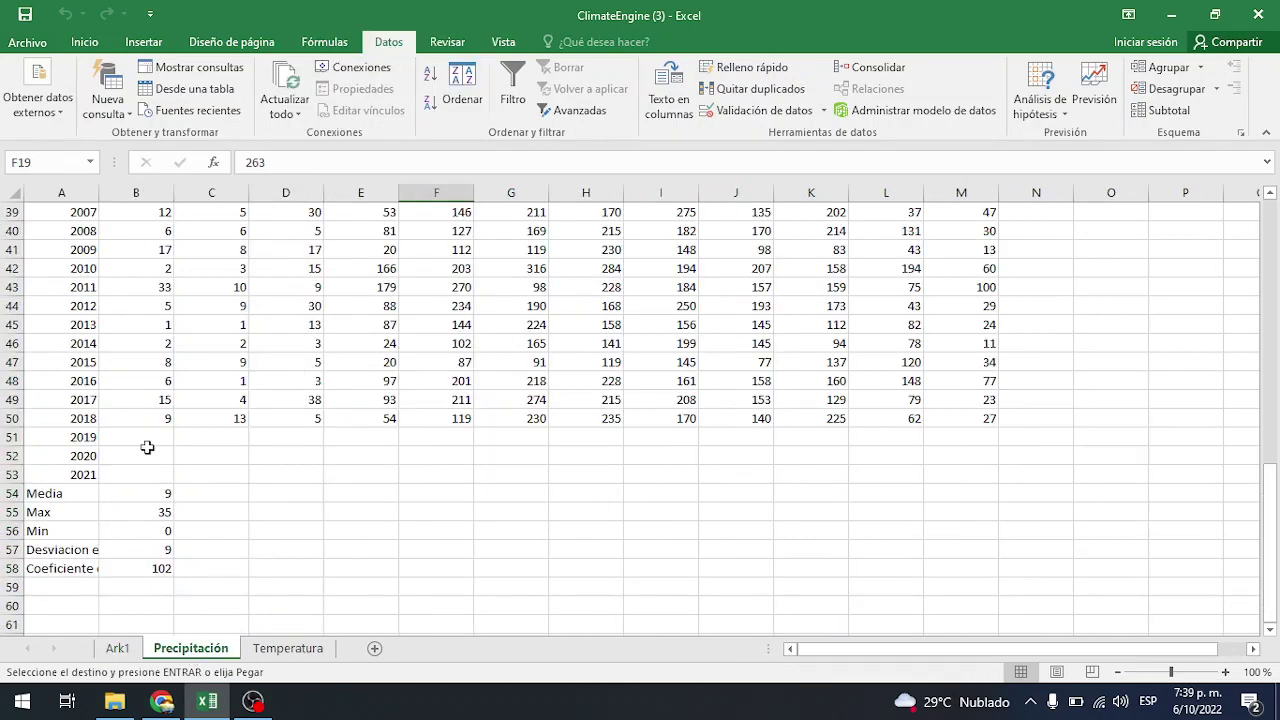
pyautogui.click(130, 436)
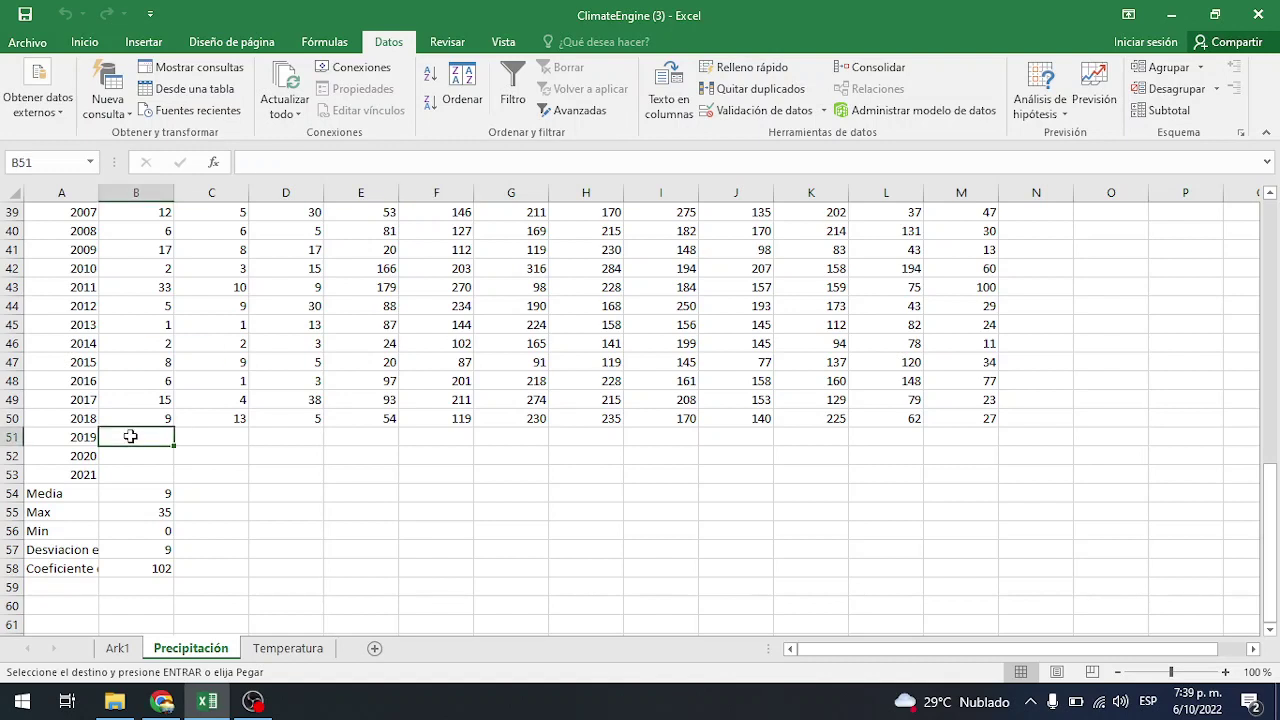
pyautogui.rightClick(130, 436)
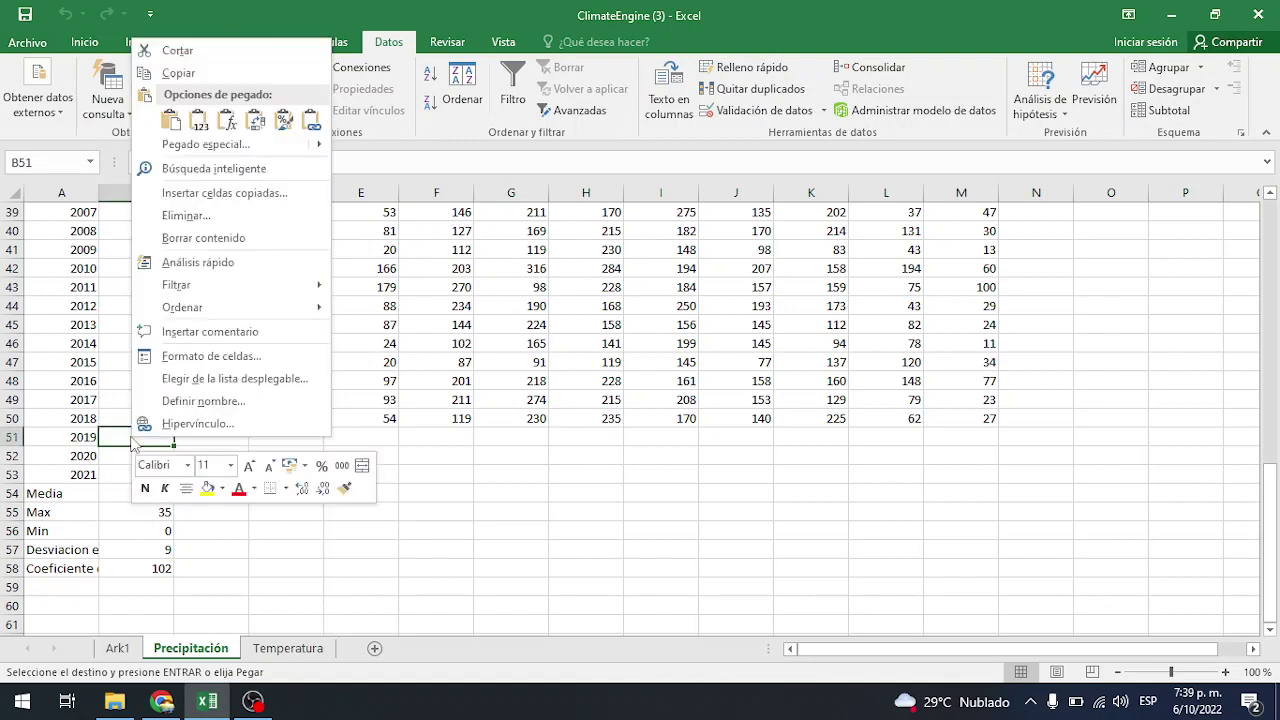
pyautogui.moveTo(251, 146)
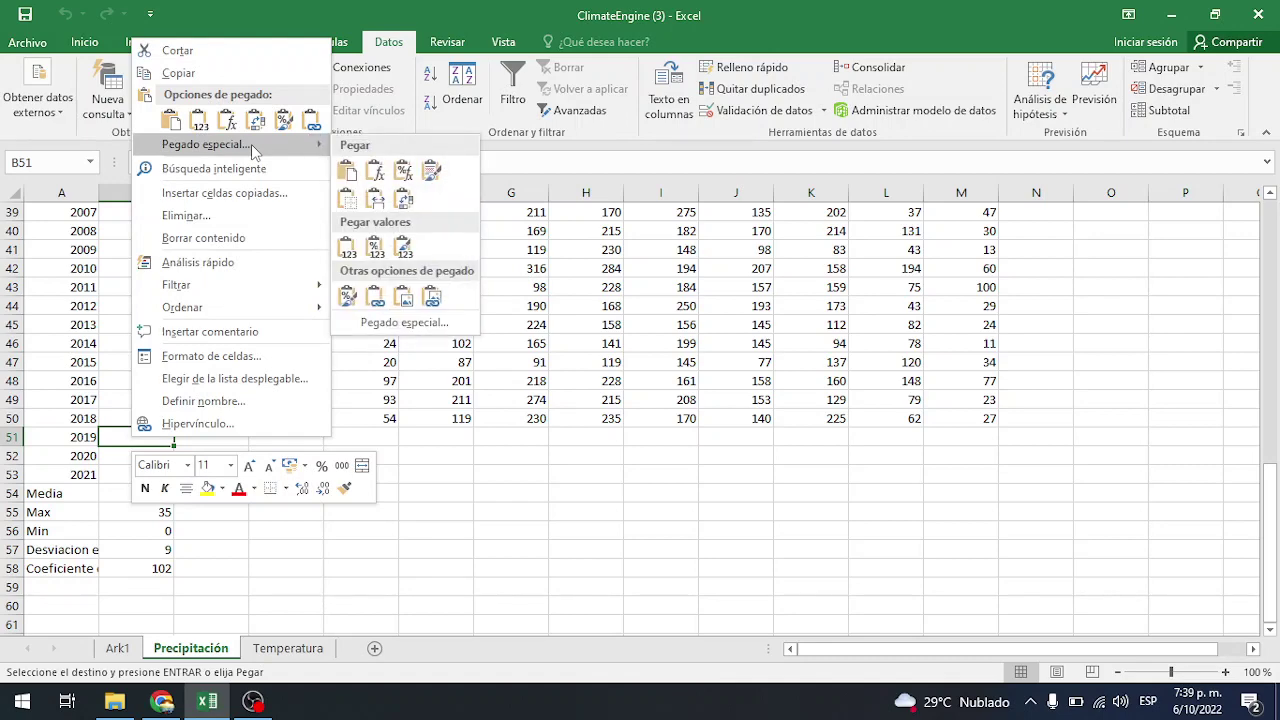
pyautogui.click(251, 144)
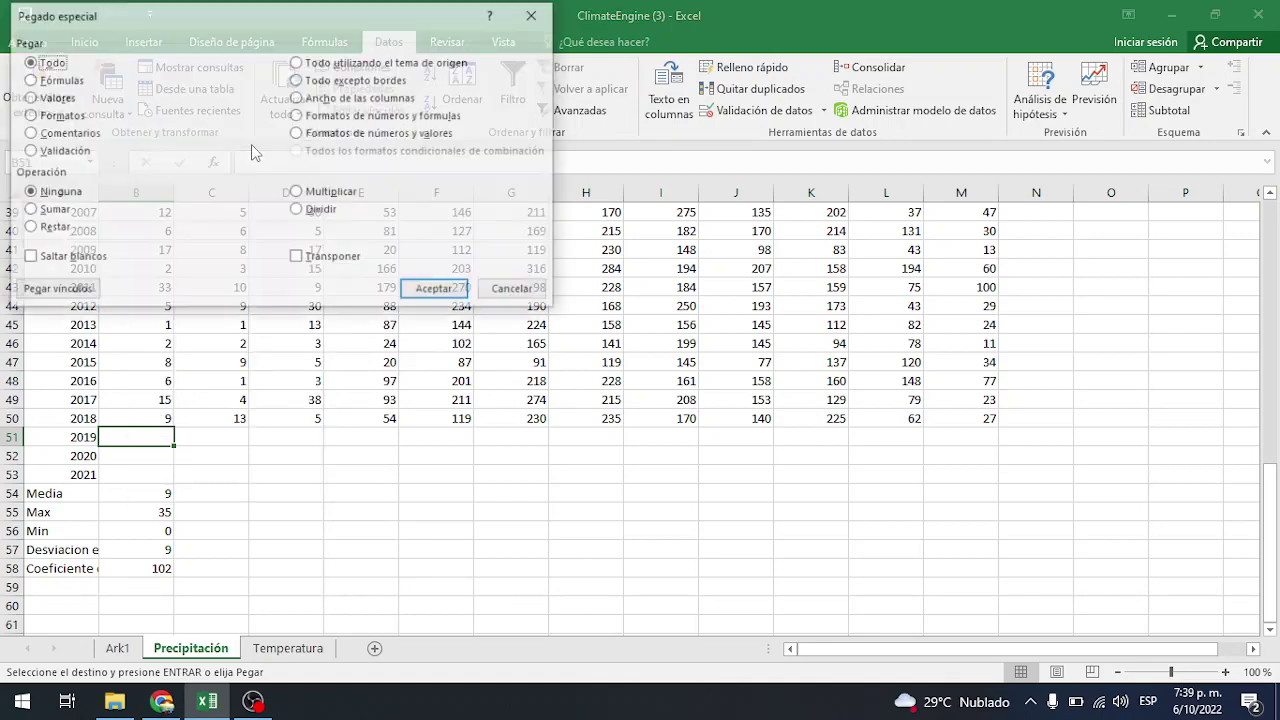
pyautogui.click(28, 97)
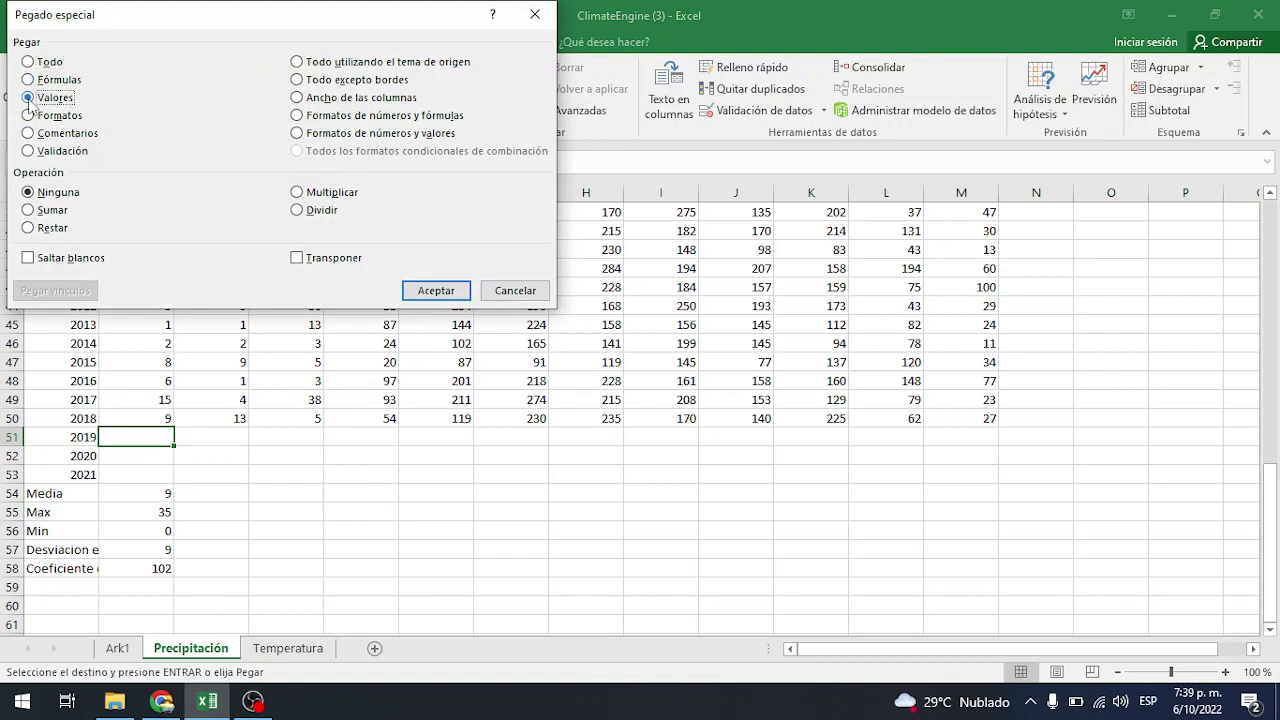
pyautogui.click(297, 258)
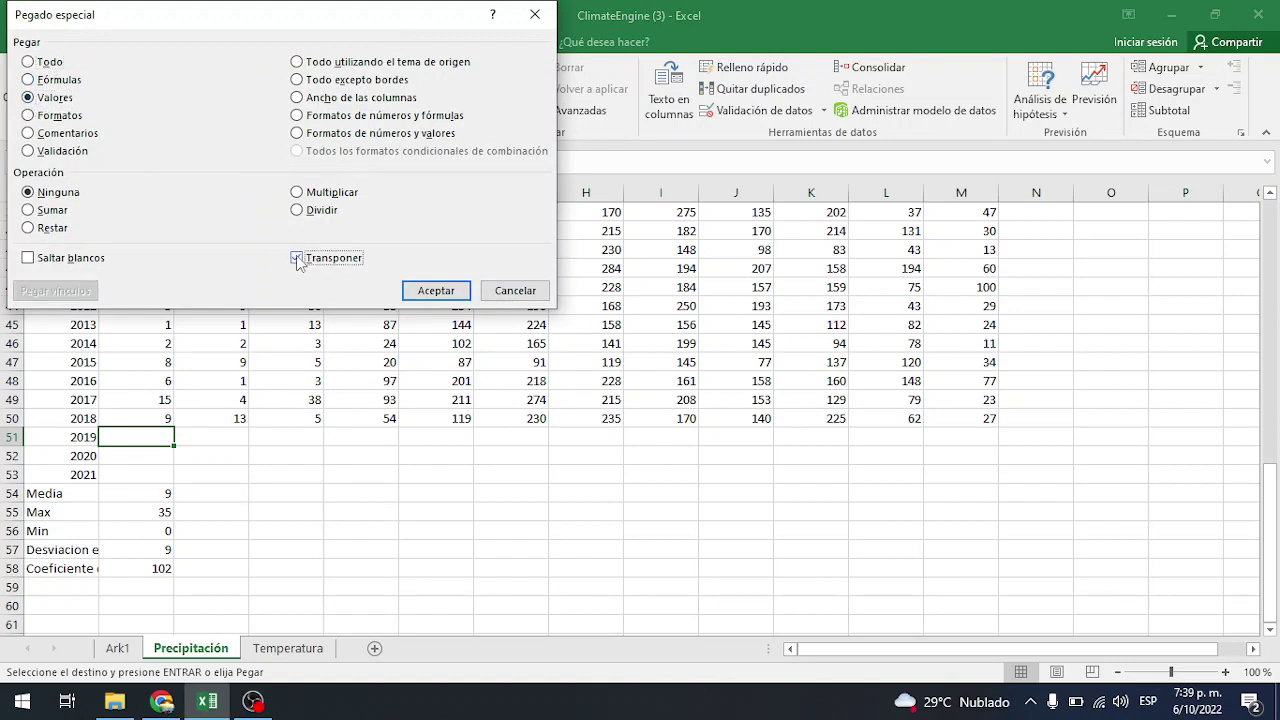
pyautogui.click(423, 290)
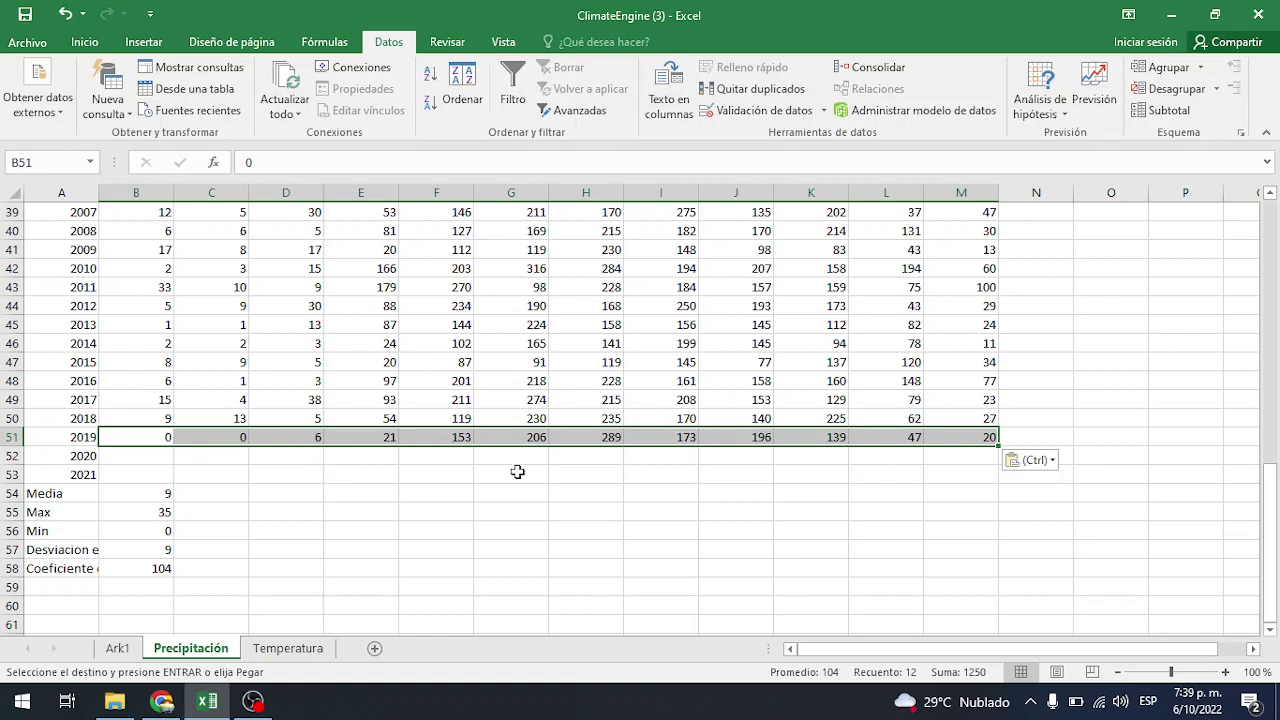
# Copy the twelve monthly precipitation values of 2020, cells B603:B614, from the Ark1 sheet.
pyautogui.scroll(2, 517, 471)
pyautogui.scroll(-2, 500, 470)
pyautogui.click(133, 437)
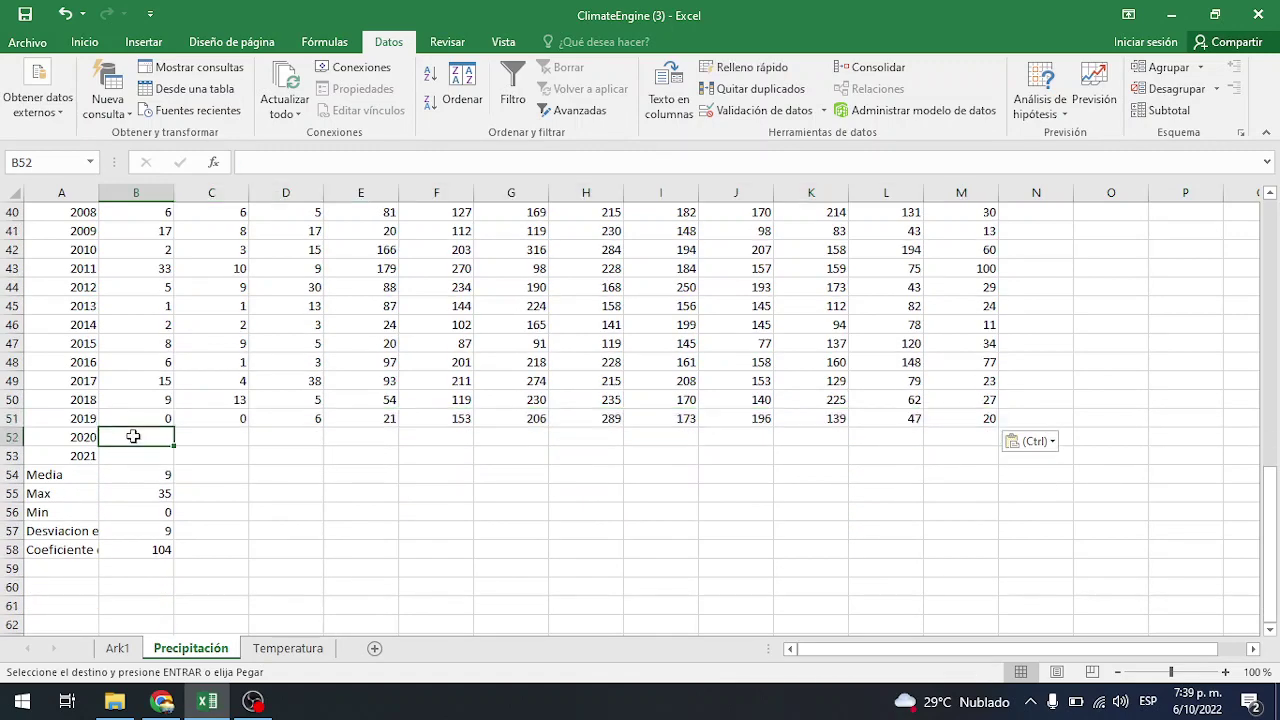
pyautogui.click(120, 649)
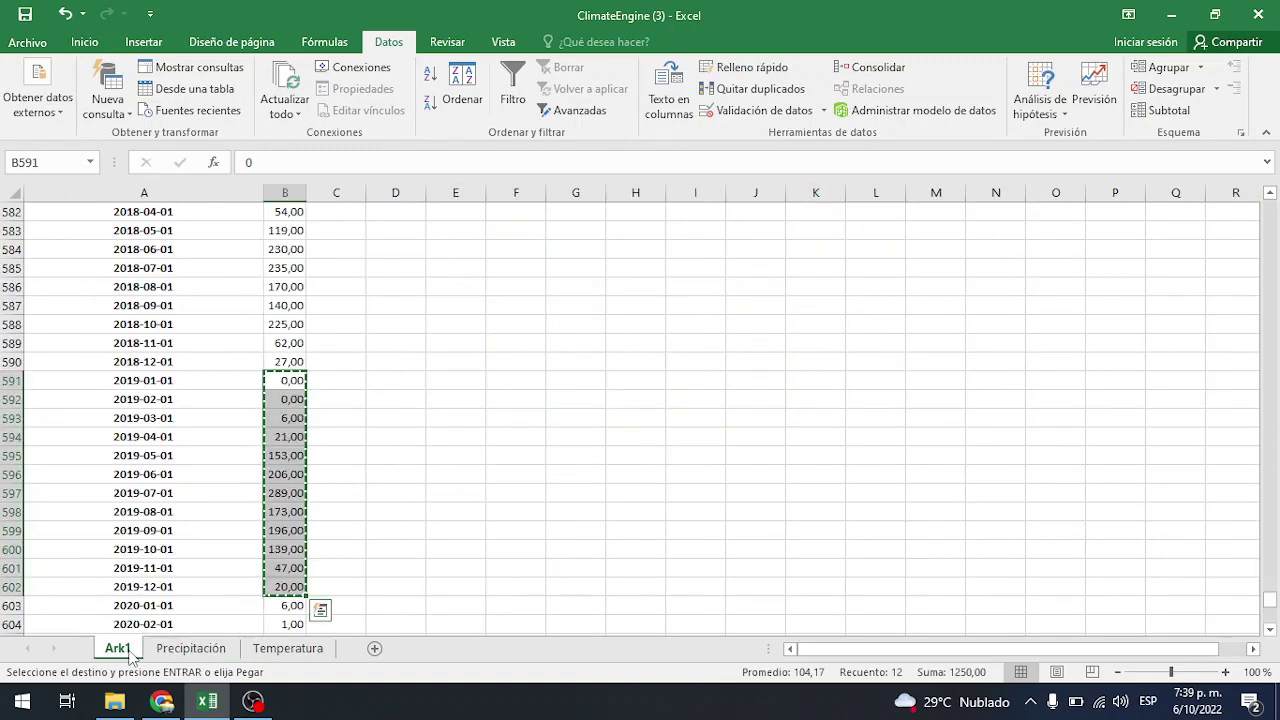
pyautogui.scroll(-4, 285, 495)
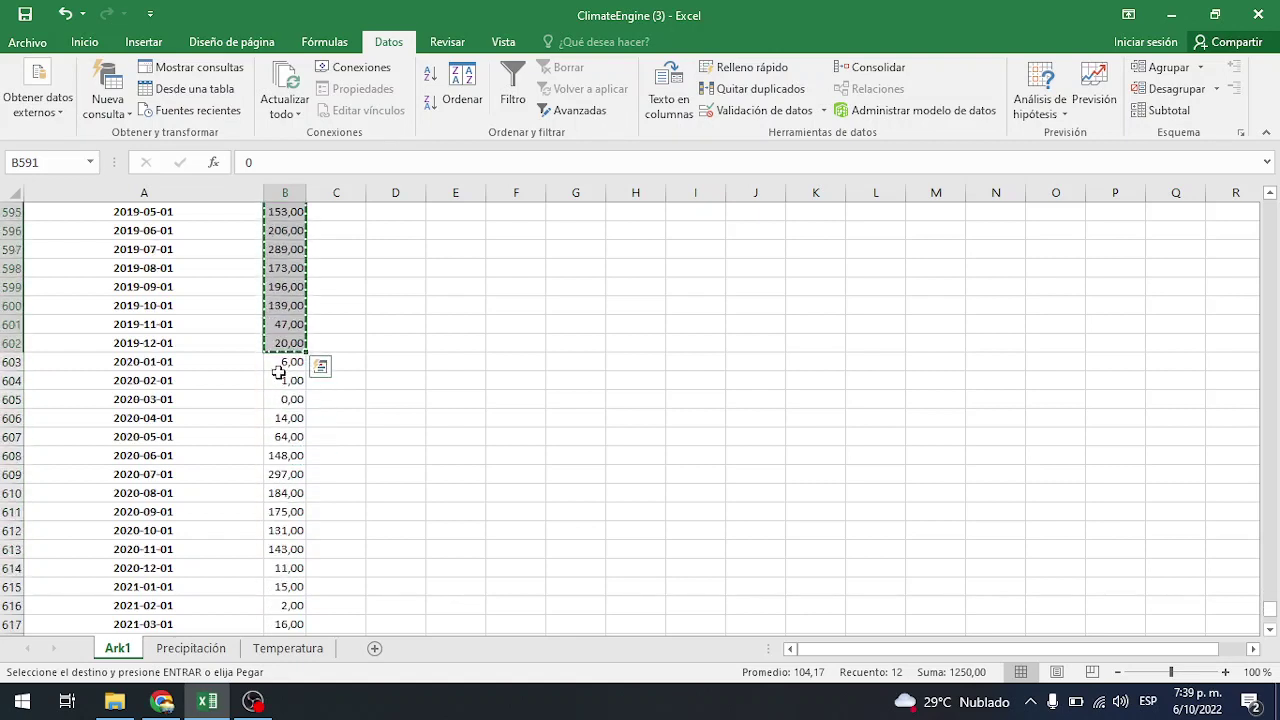
pyautogui.click(280, 364)
pyautogui.moveTo(280, 366); pyautogui.dragTo(278, 567)
pyautogui.rightClick(287, 478)
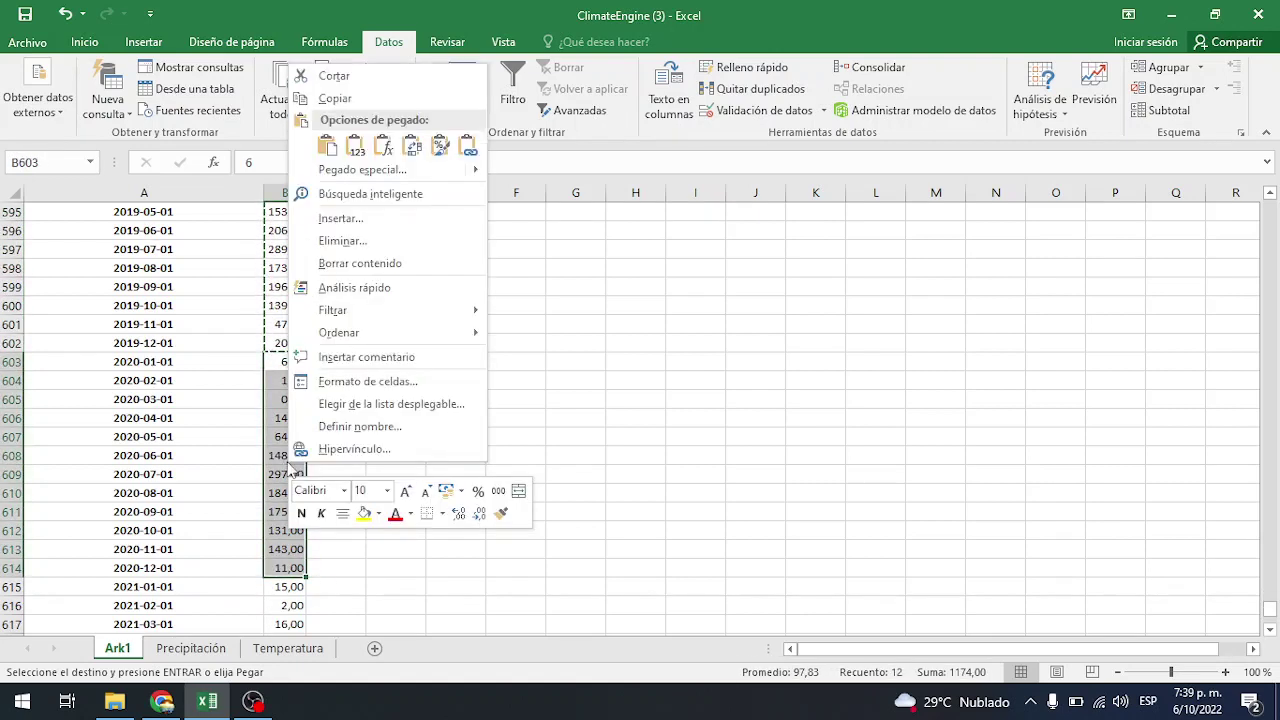
pyautogui.click(374, 104)
# Paste the copied 2020 data into the Precipitación sheet from cell B52 as transposed values.
pyautogui.click(195, 648)
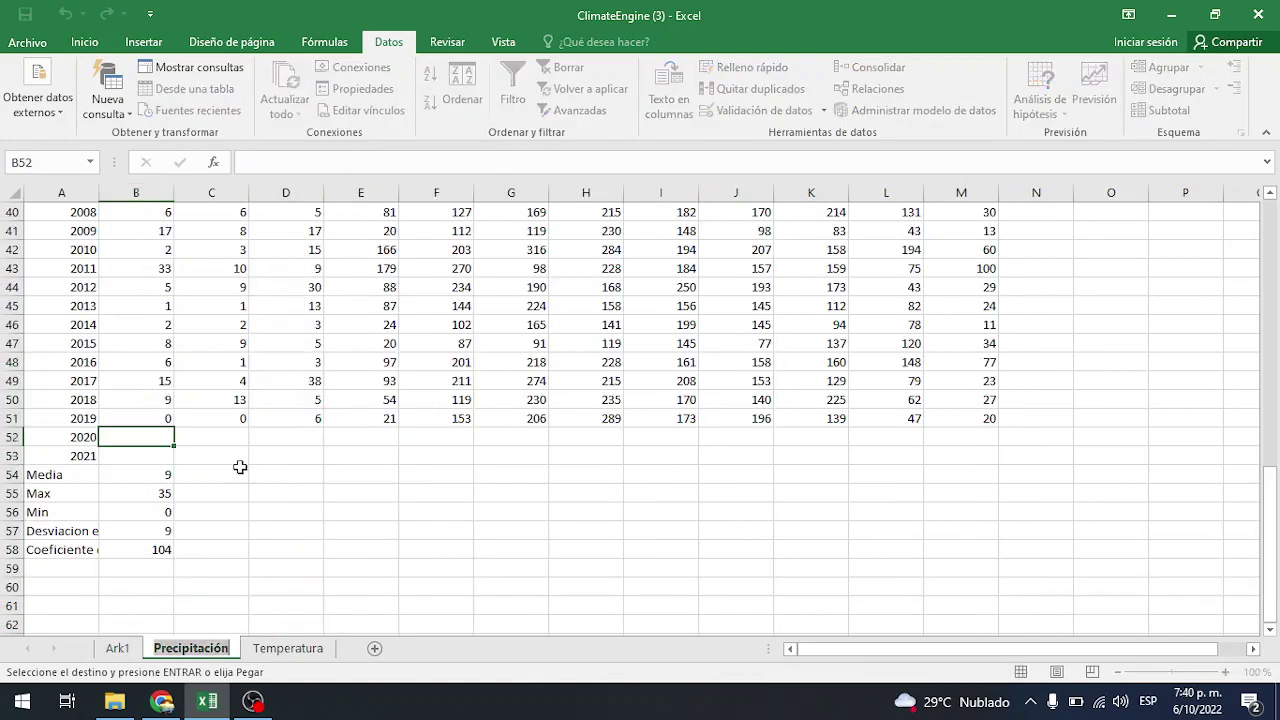
pyautogui.rightClick(154, 438)
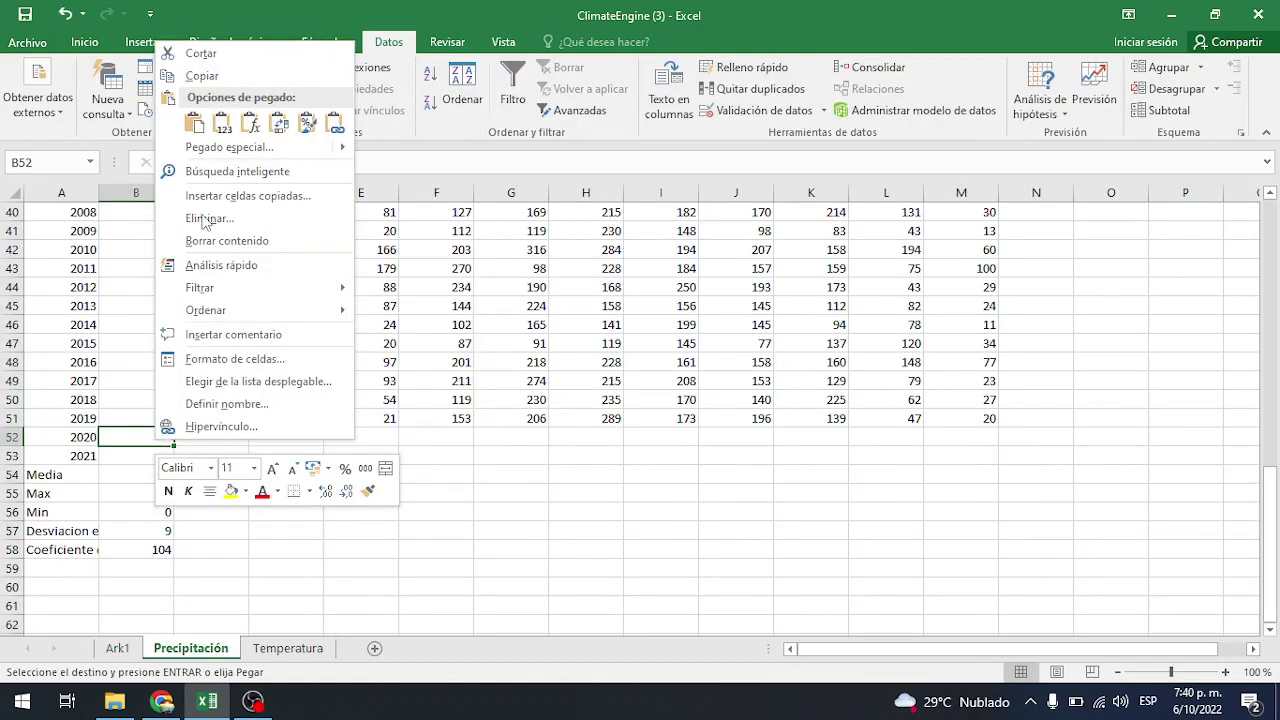
pyautogui.click(230, 148)
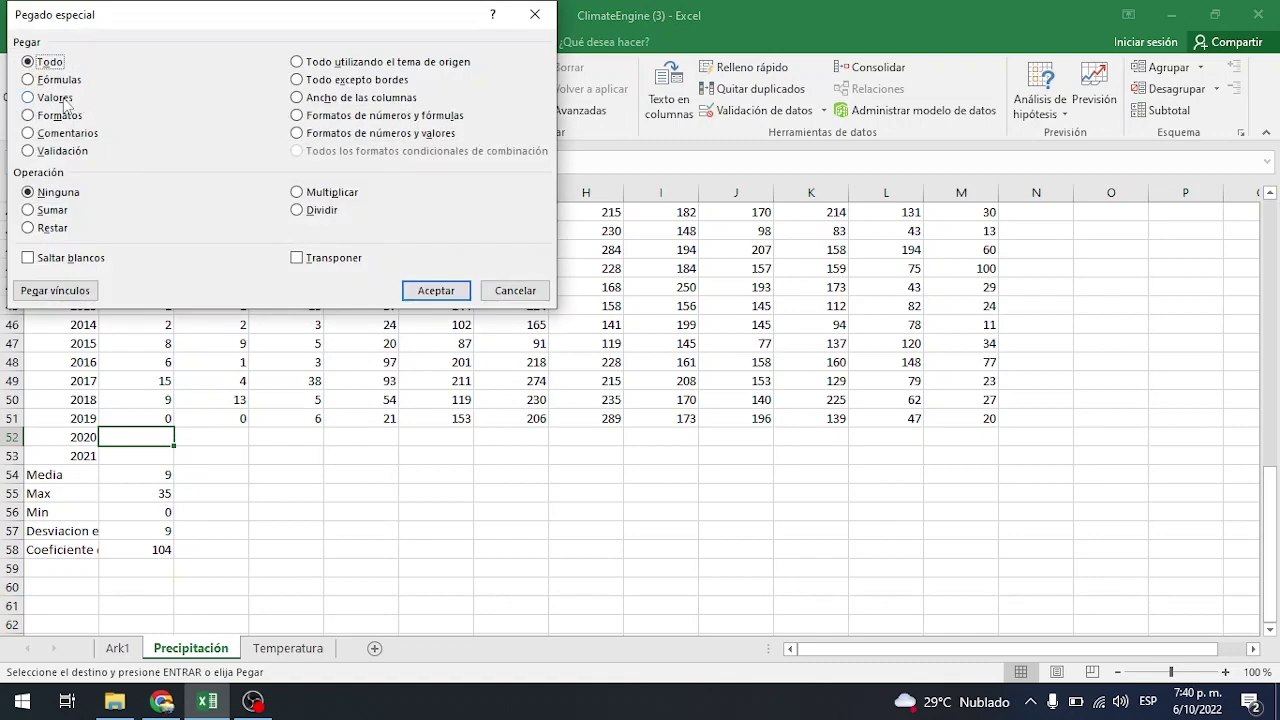
pyautogui.click(50, 97)
pyautogui.click(310, 260)
pyautogui.click(430, 292)
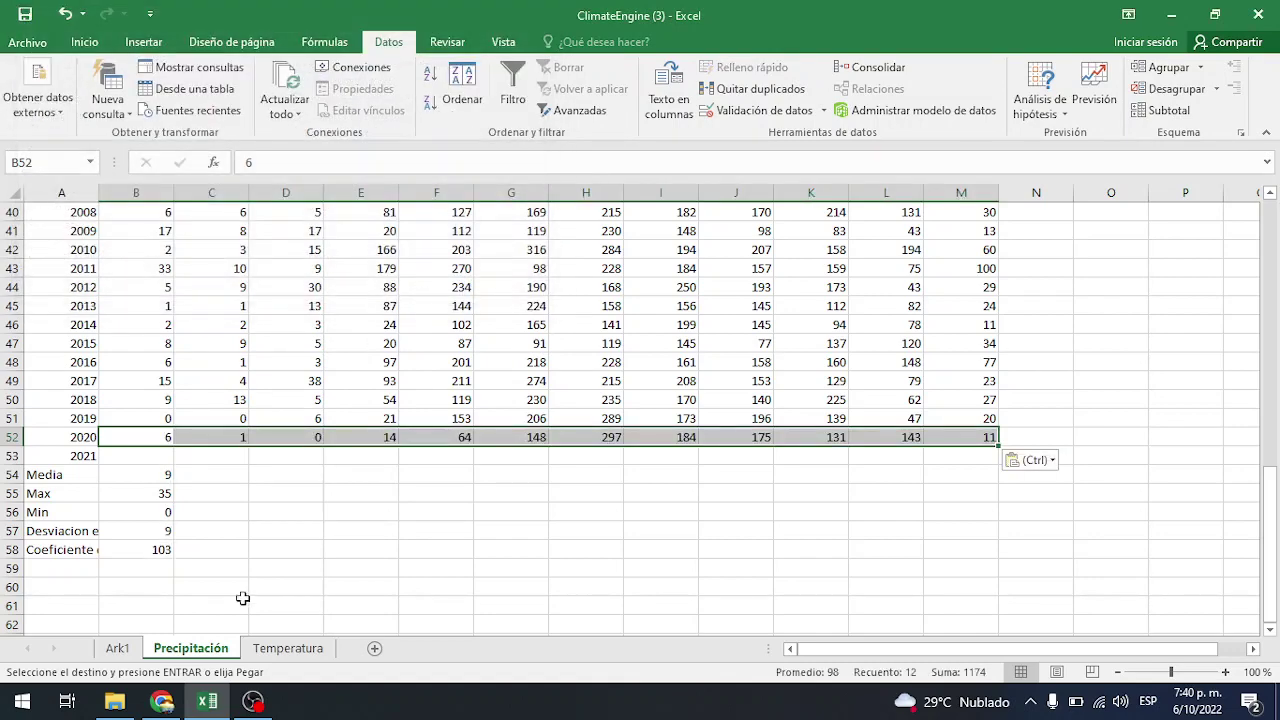
# Copy the twelve monthly precipitation values of 2021, cells B615:B626, from the Ark1 sheet.
pyautogui.click(118, 648)
pyautogui.scroll(-5, 229, 517)
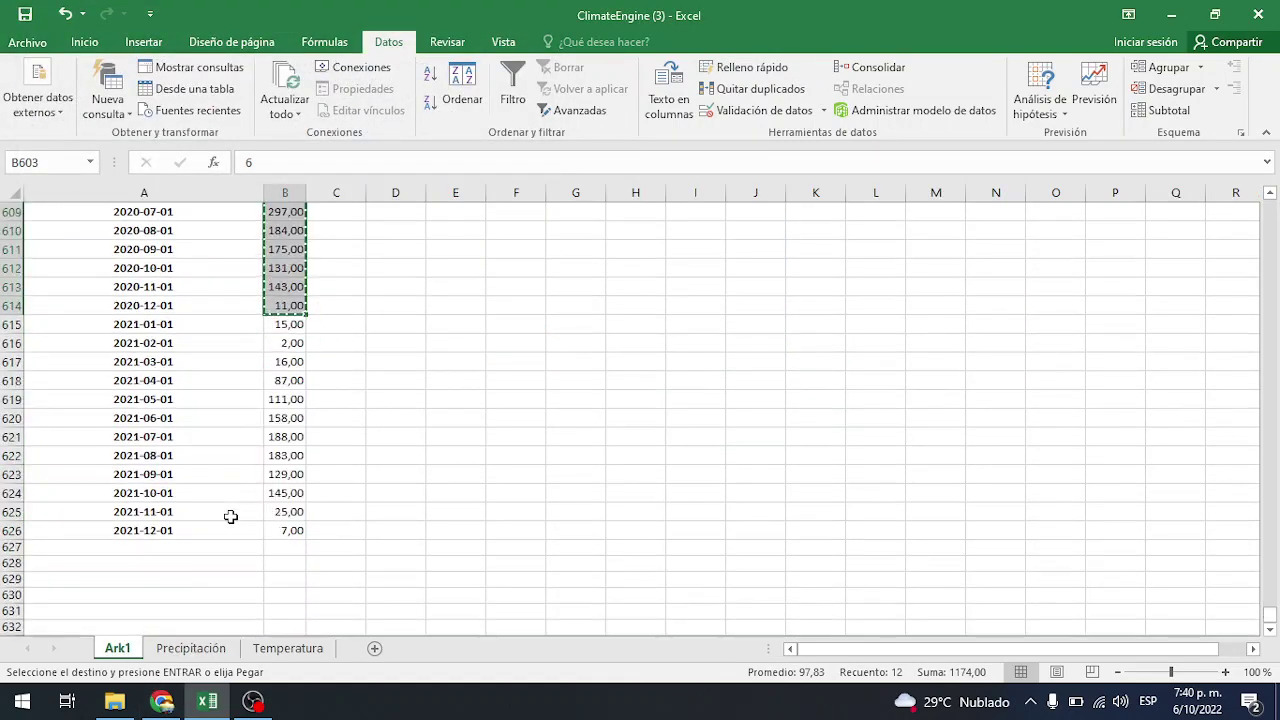
pyautogui.moveTo(283, 305); pyautogui.dragTo(282, 510)
pyautogui.rightClick(276, 298)
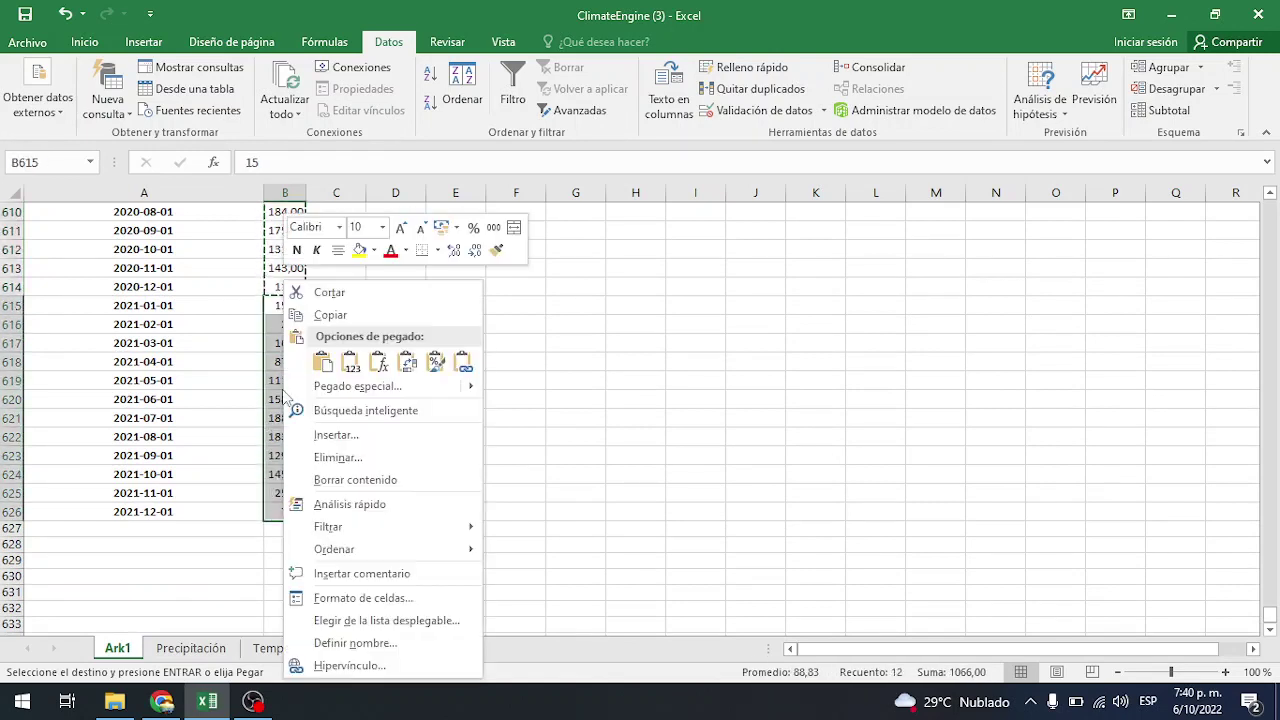
pyautogui.click(361, 320)
# Paste the copied 2021 data into the Precipitación sheet from cell B53 using Paste Special with Valores and Transponer.
pyautogui.click(190, 648)
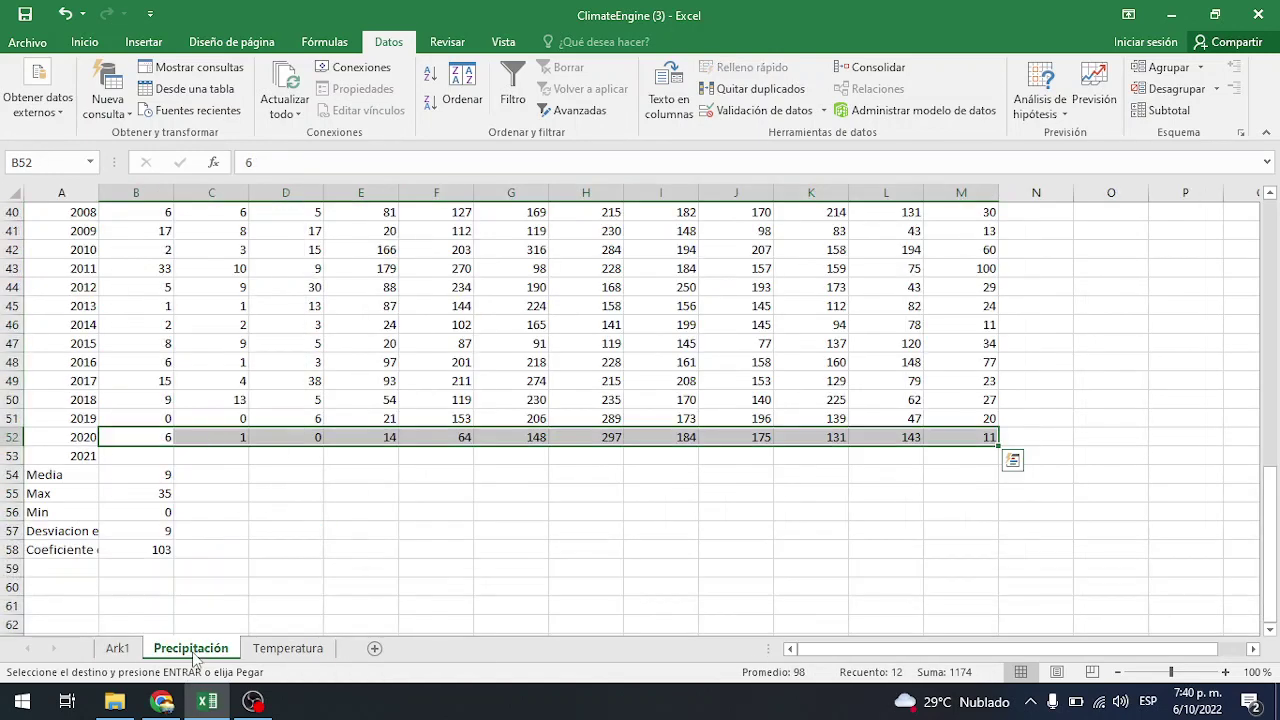
pyautogui.click(139, 455)
pyautogui.rightClick(139, 455)
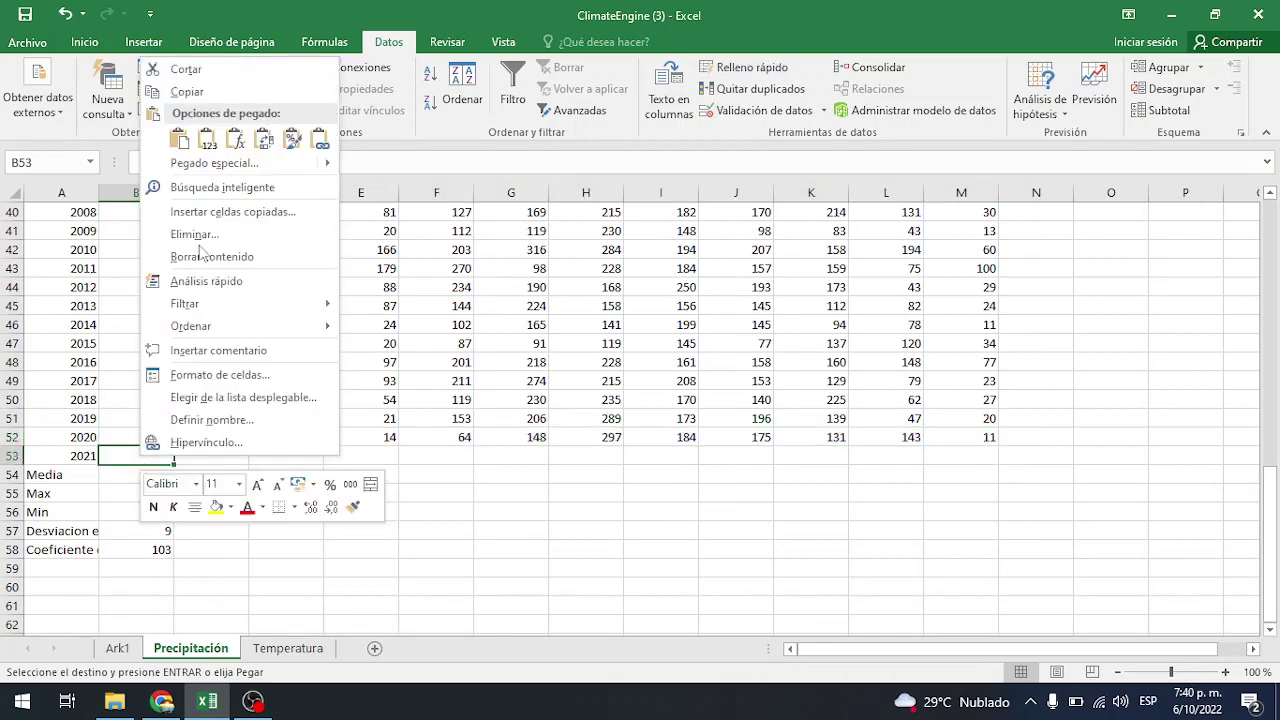
pyautogui.click(214, 163)
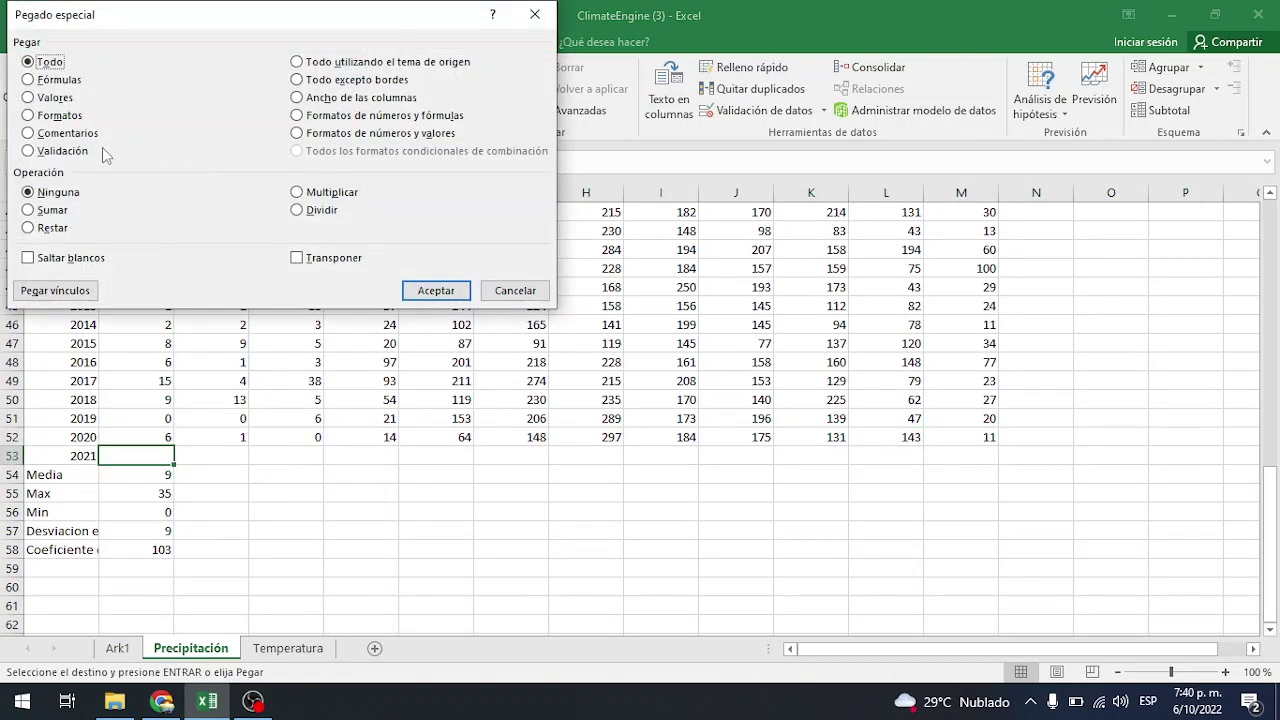
pyautogui.click(55, 99)
pyautogui.click(297, 258)
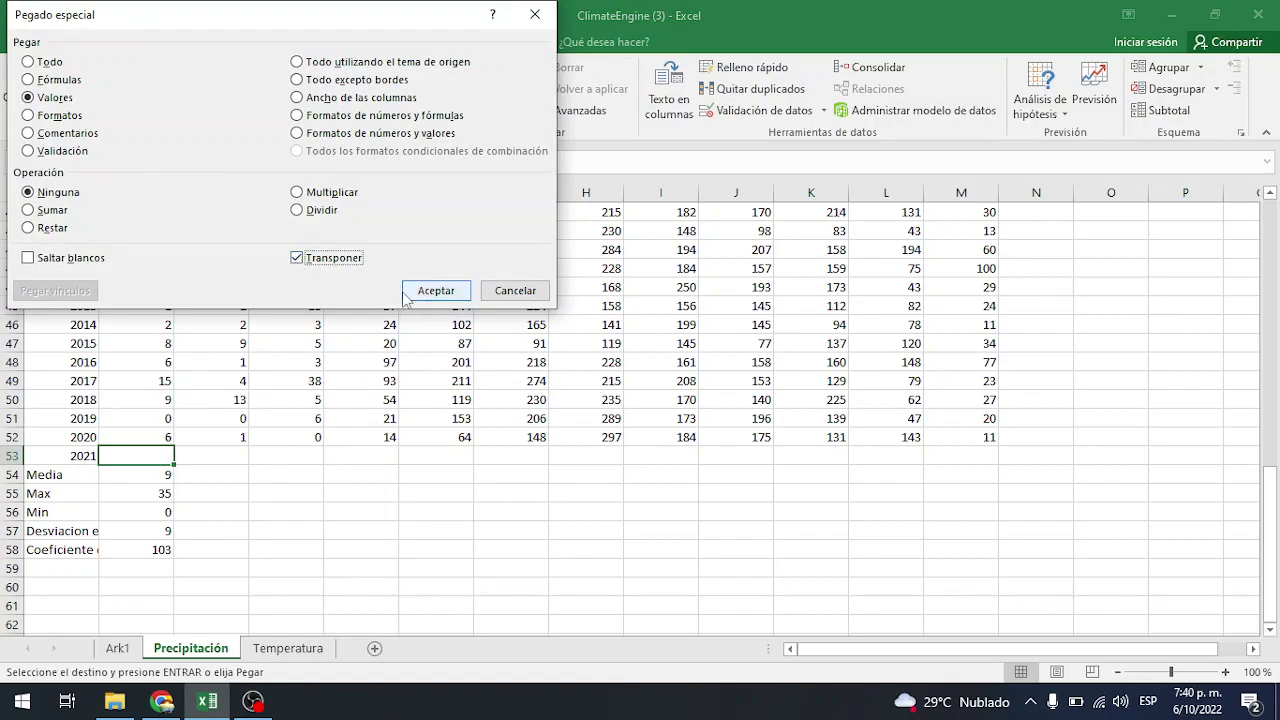
pyautogui.click(436, 290)
# Examine the whole year-by-month precipitation table and the statistic labels beneath it in A54:A58, from Media to Coeficiente de variacion.
pyautogui.scroll(5, 566, 480)
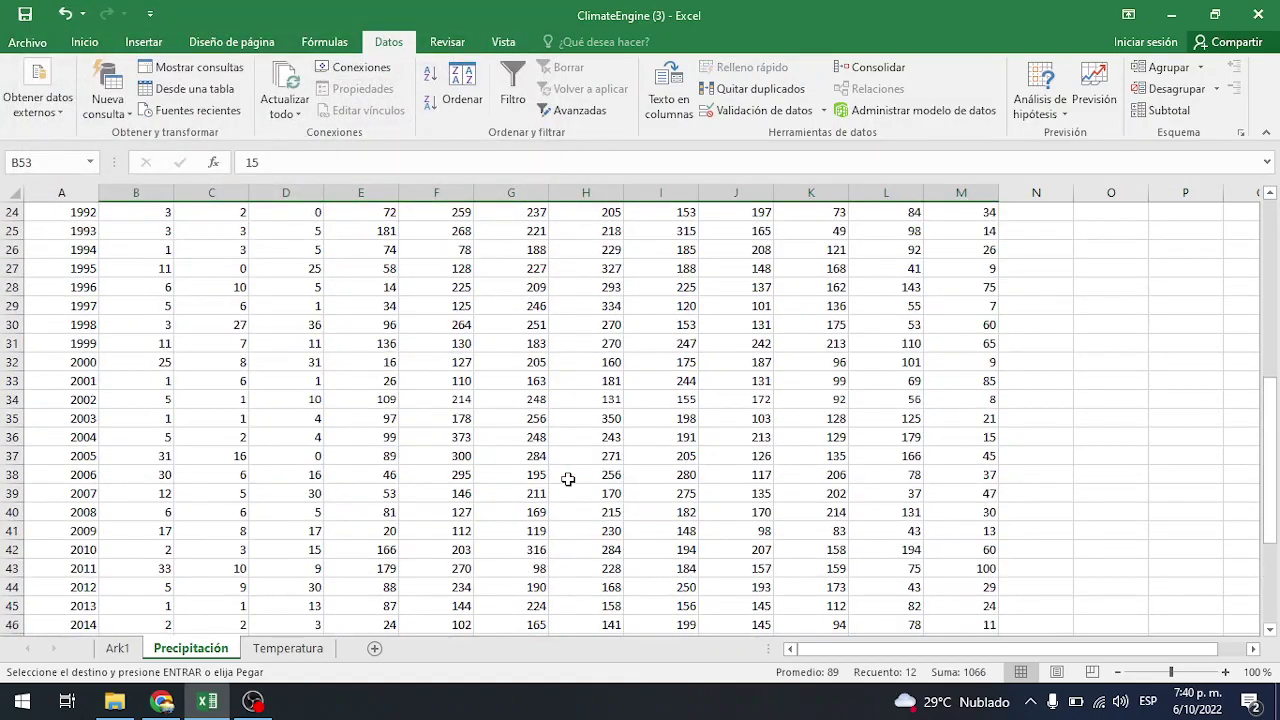
pyautogui.scroll(-5, 566, 480)
pyautogui.scroll(13, 567, 479)
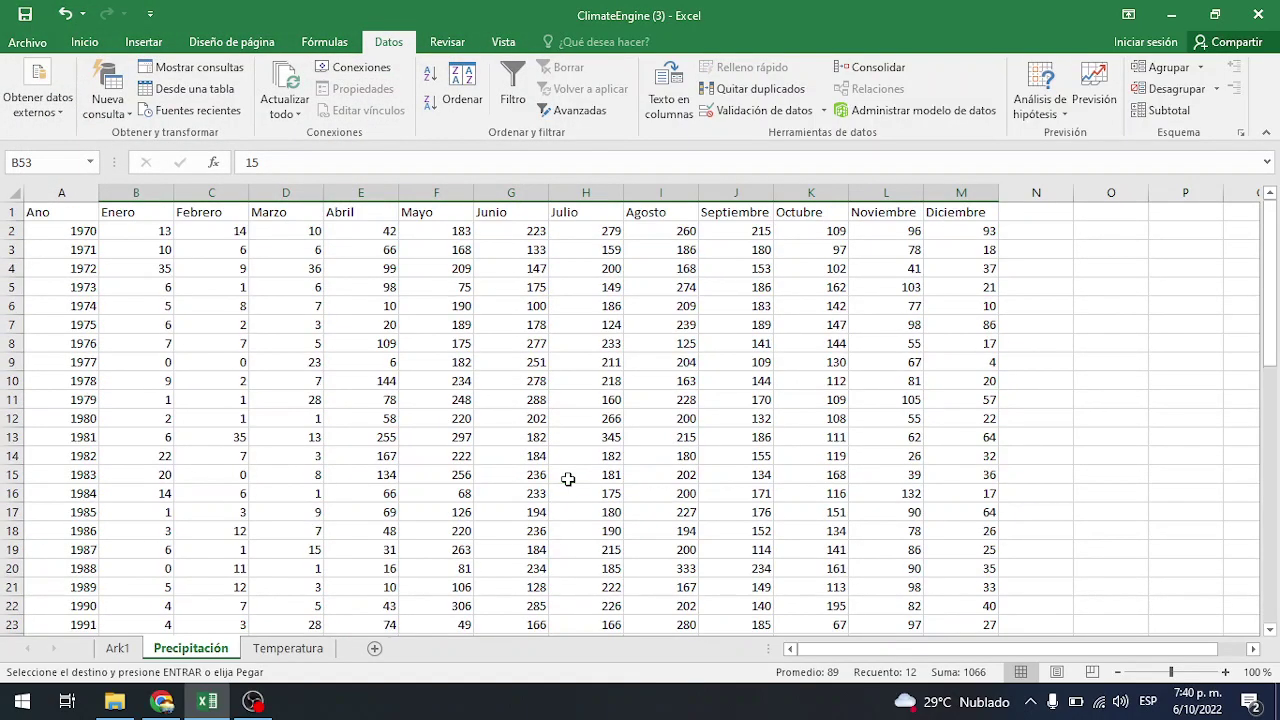
pyautogui.scroll(-13, 567, 479)
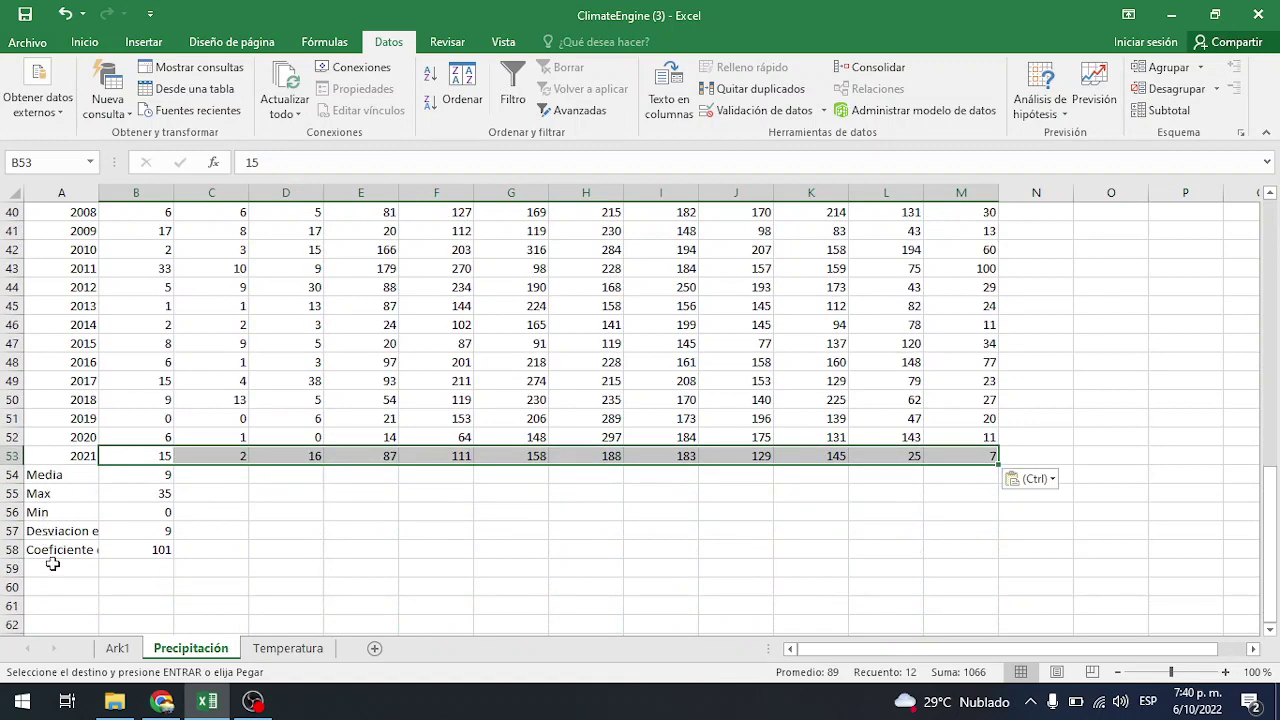
pyautogui.click(62, 475)
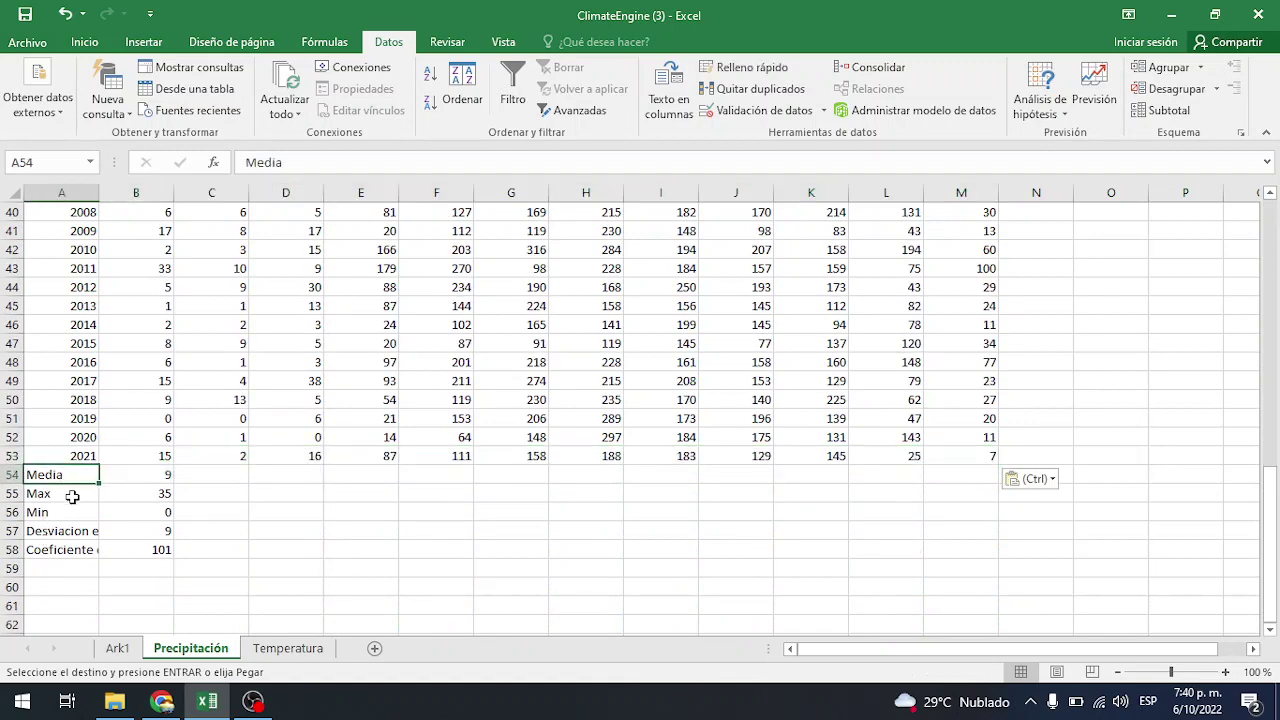
pyautogui.click(68, 495)
pyautogui.click(62, 513)
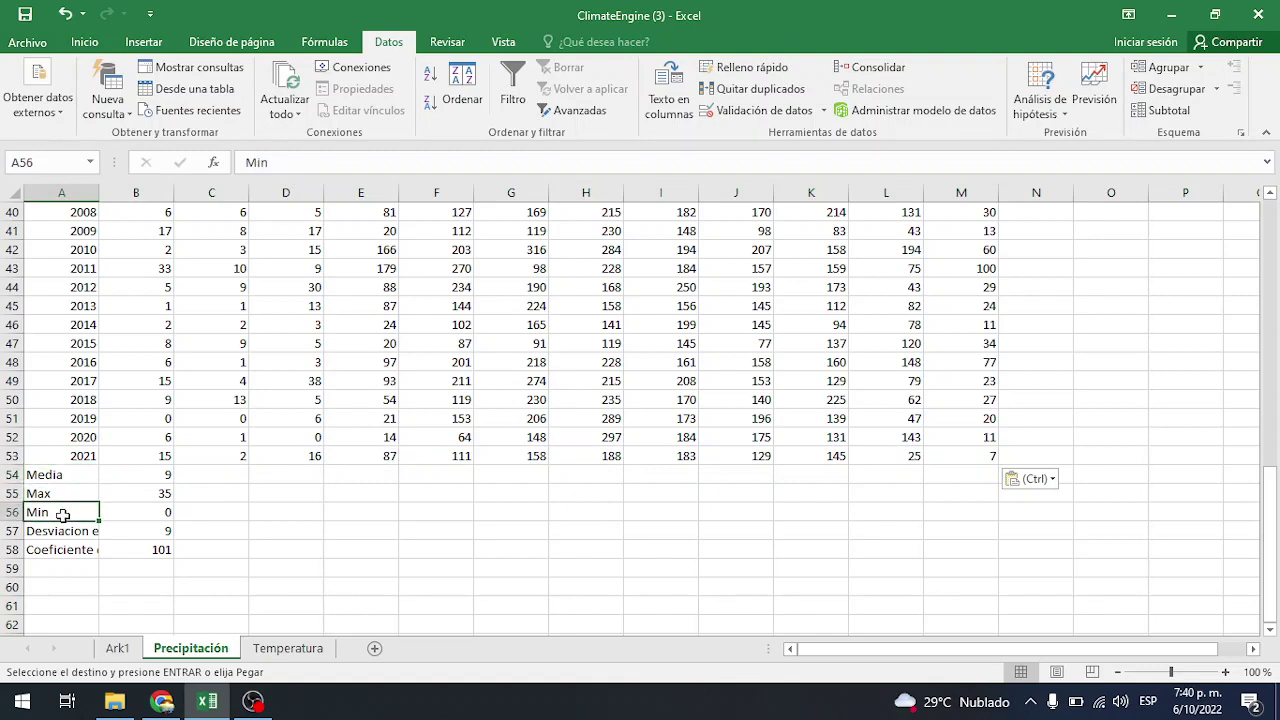
pyautogui.click(72, 532)
pyautogui.click(78, 550)
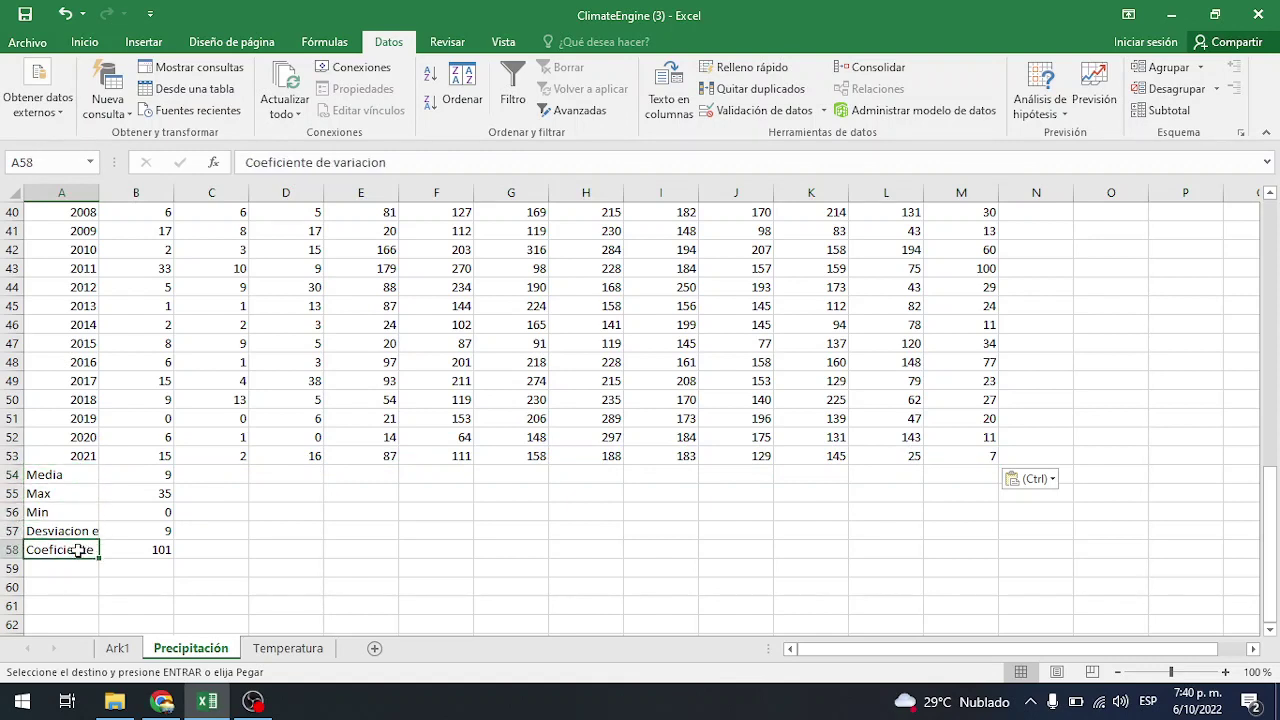
pyautogui.scroll(2, 180, 513)
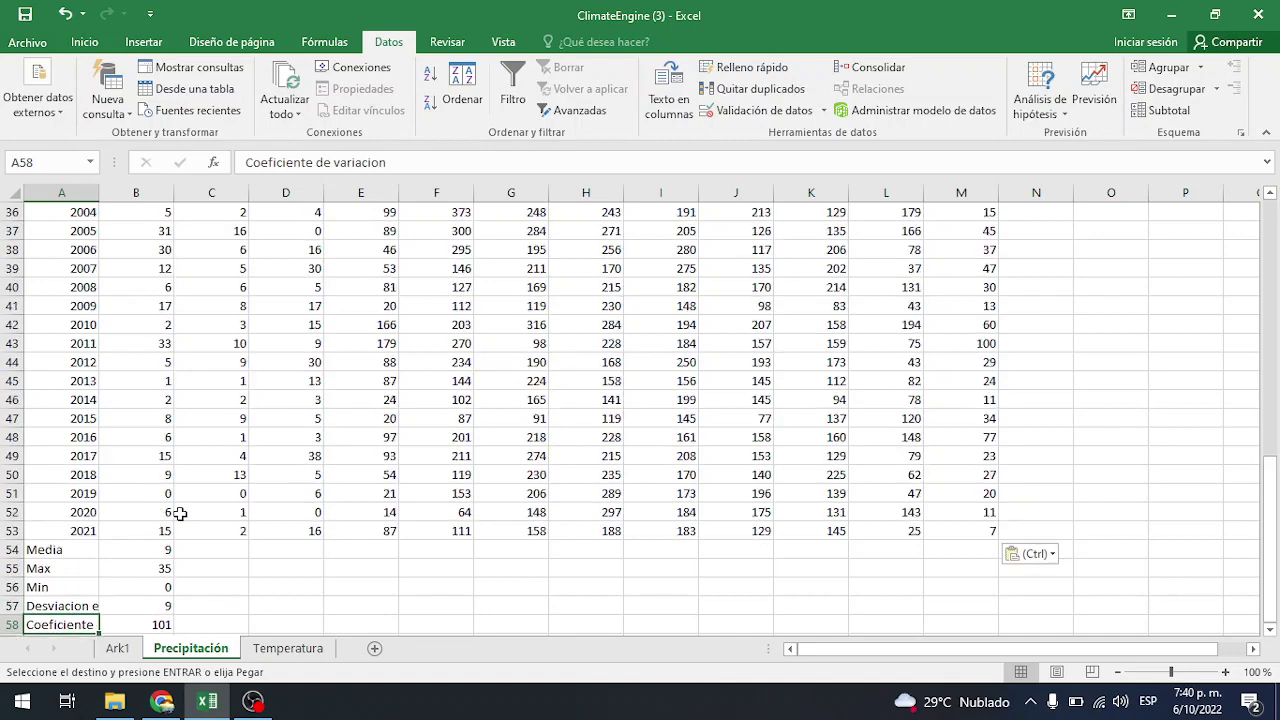
# Calculate the January mean in cell B54, beside Media, with the formula =PROMEDIO(B2:B53).
pyautogui.click(134, 553)
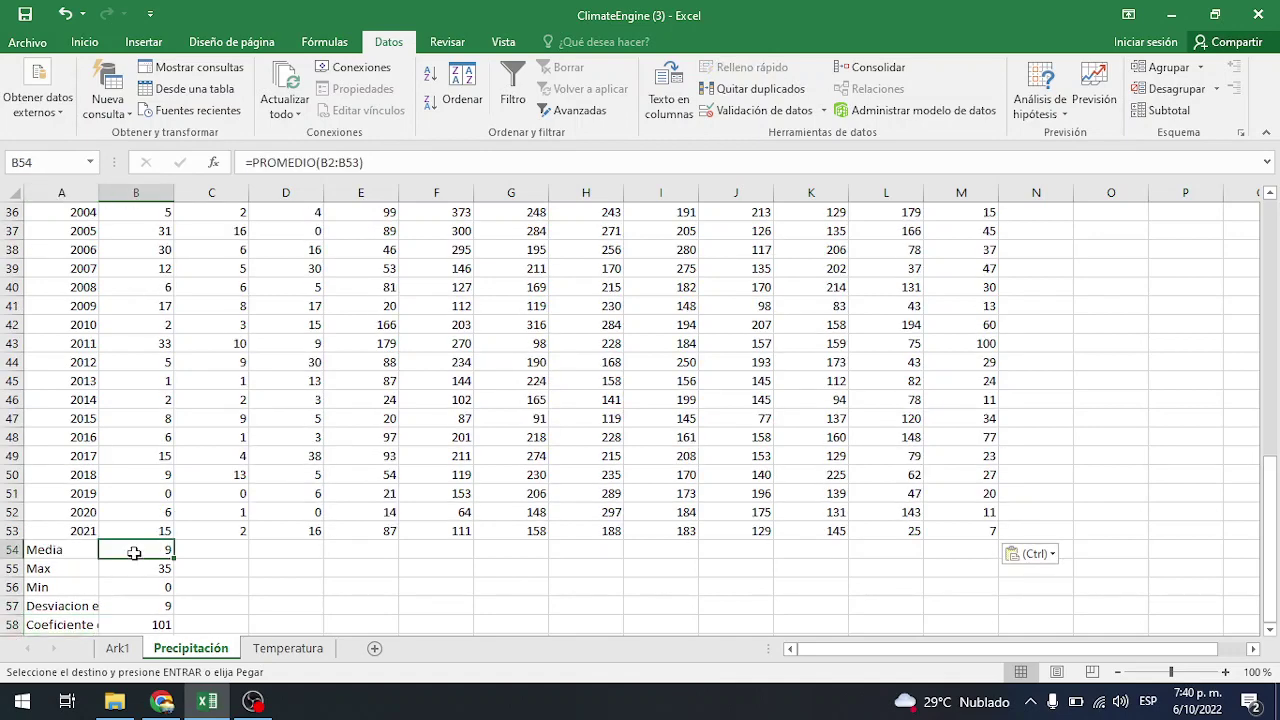
pyautogui.scroll(-2, 134, 553)
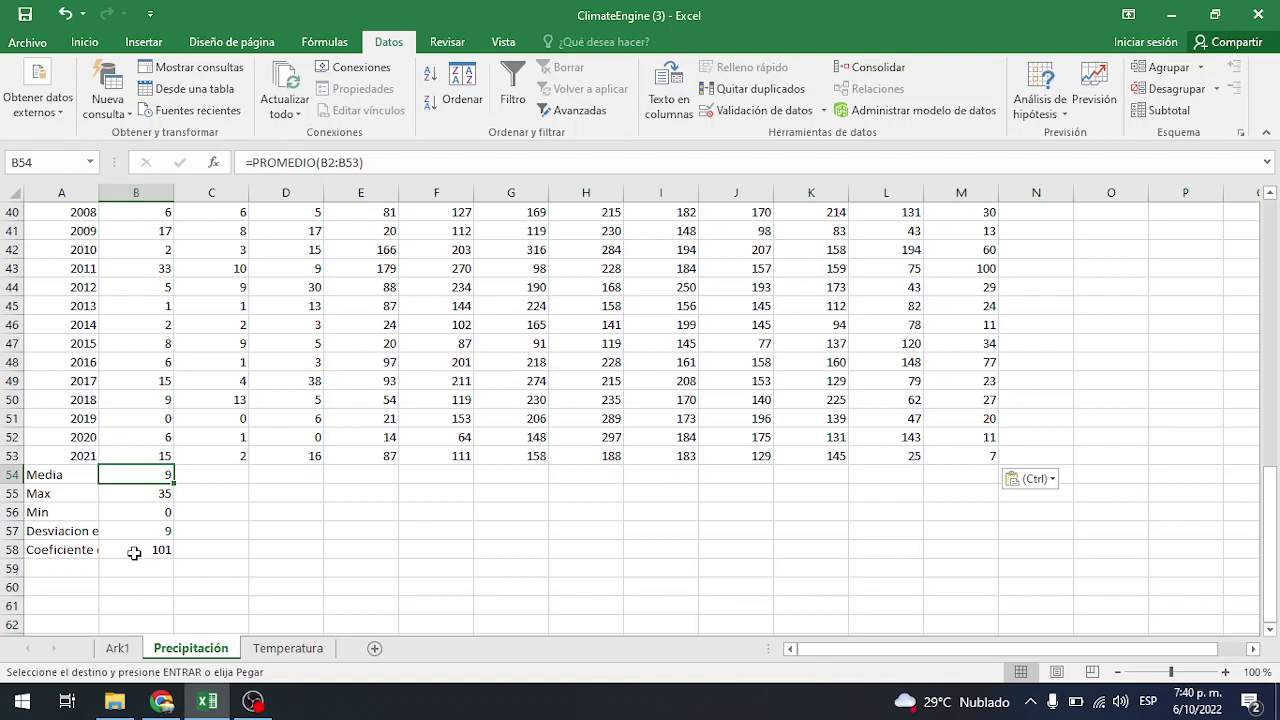
pyautogui.write('=')
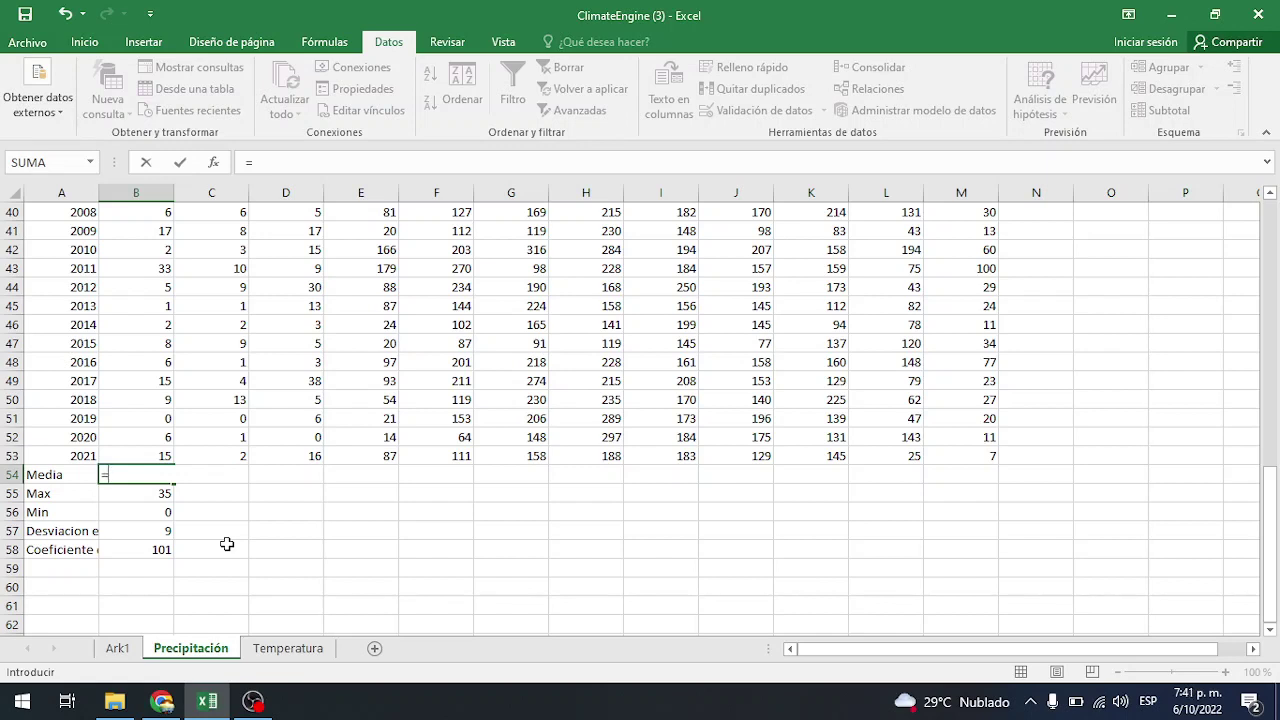
pyautogui.write('prom')
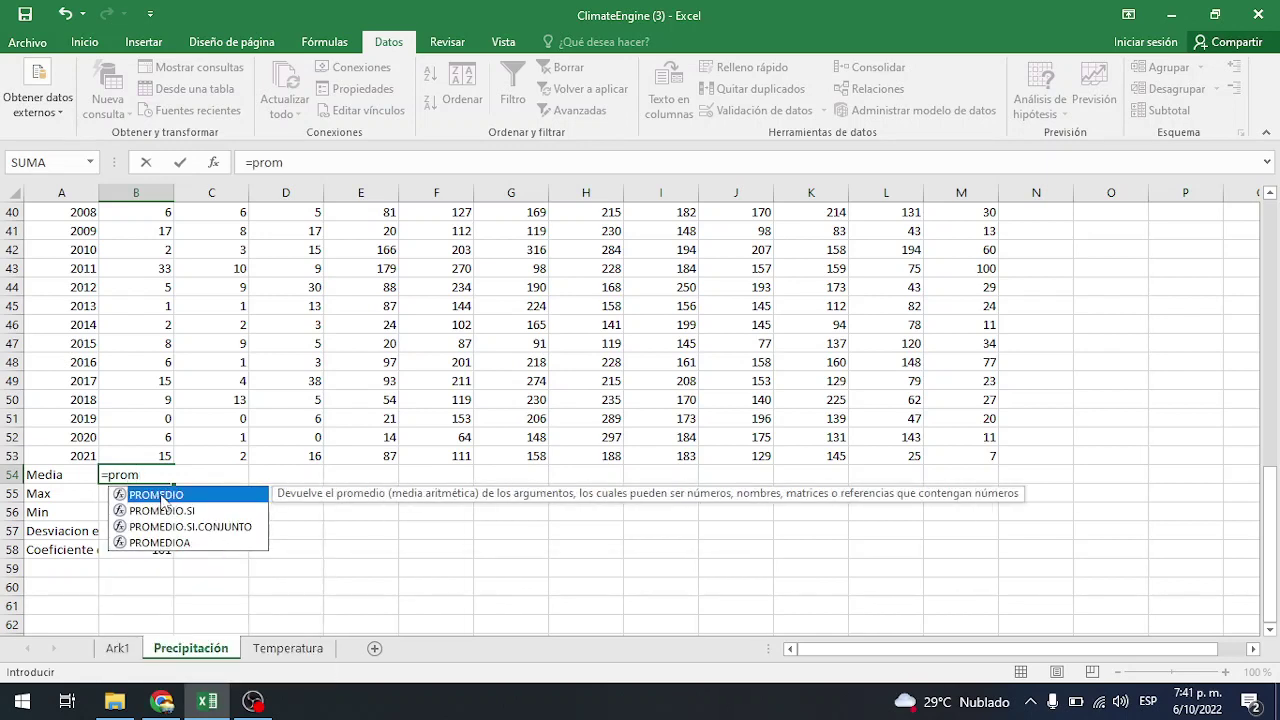
pyautogui.doubleClick(160, 495)
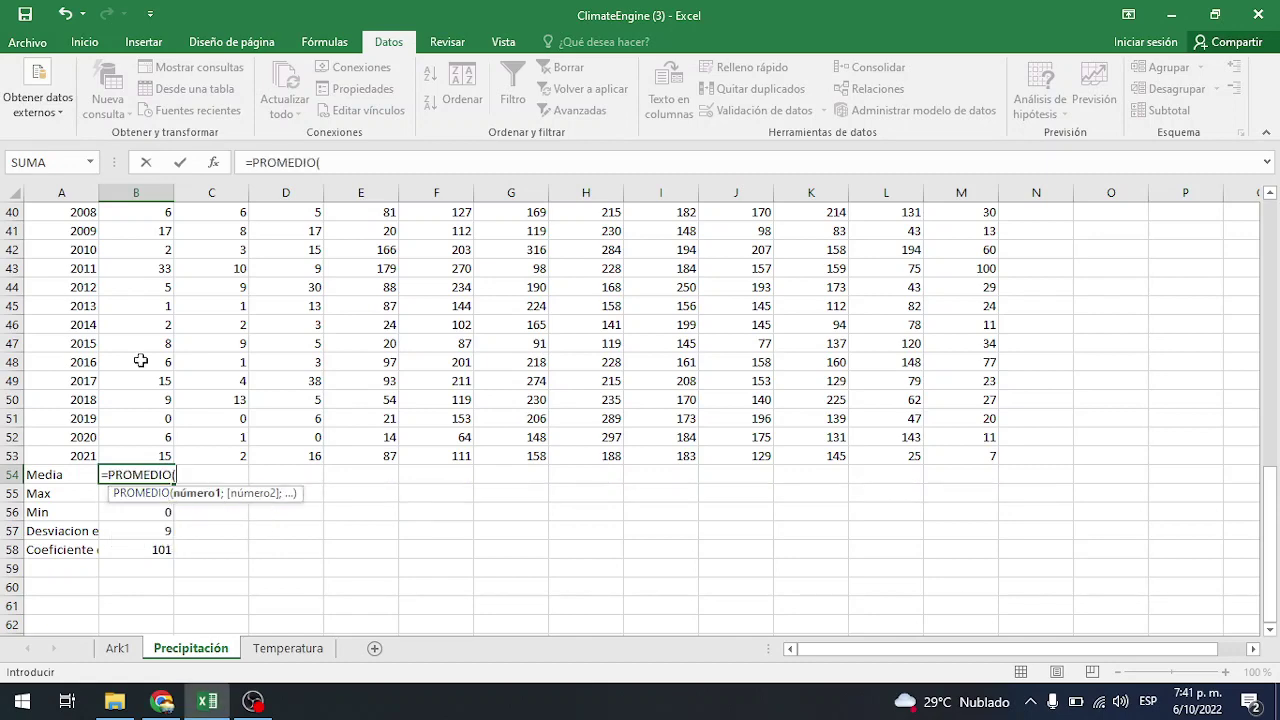
pyautogui.scroll(13, 141, 361)
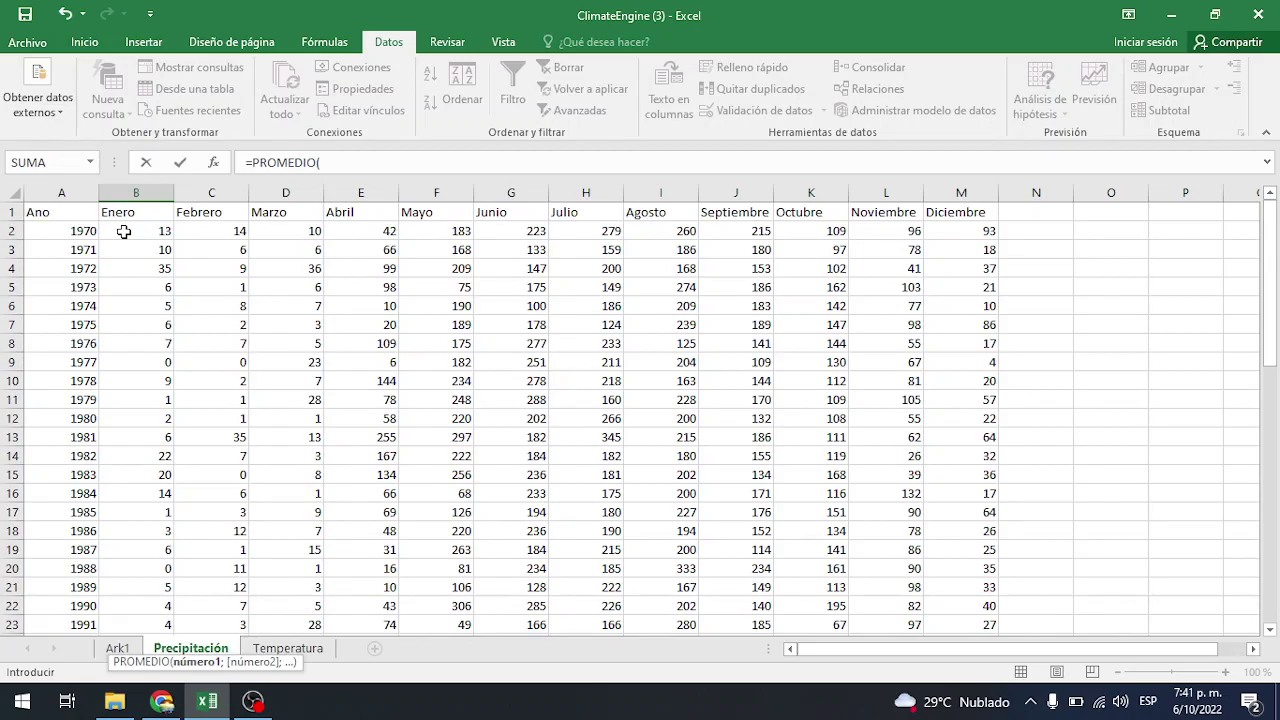
pyautogui.moveTo(123, 231); pyautogui.dragTo(130, 545)
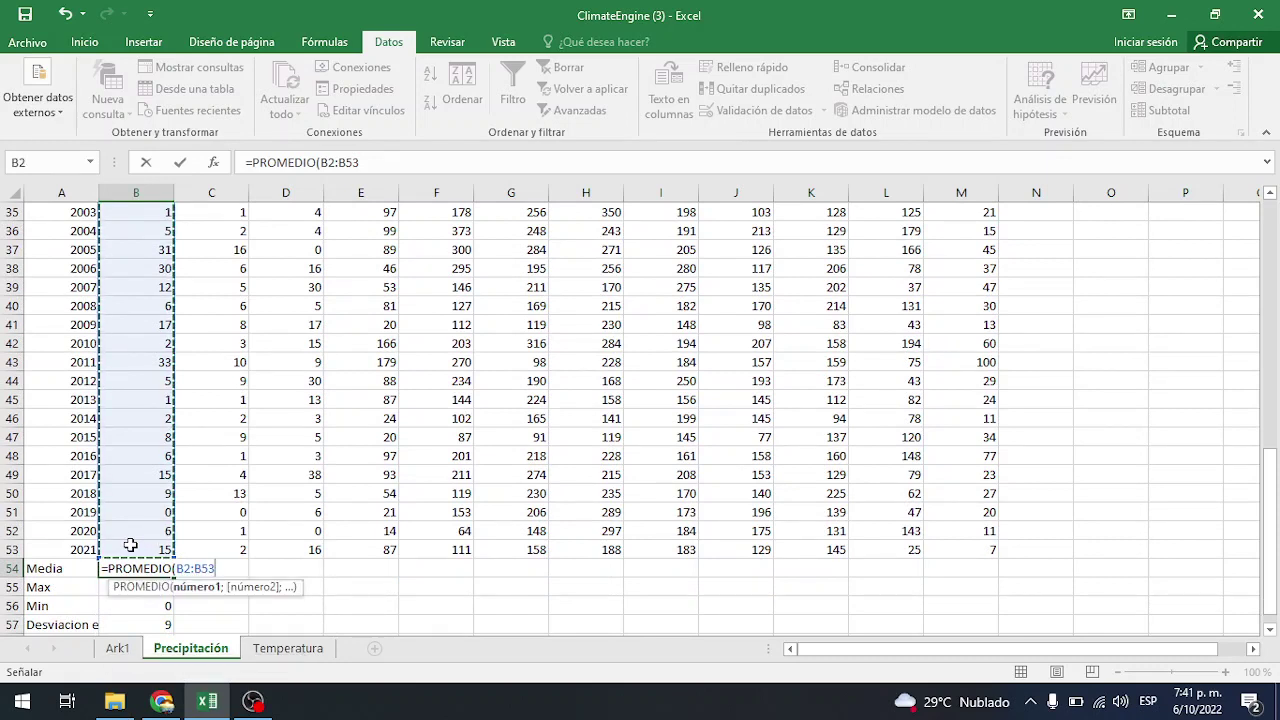
pyautogui.write(')')
pyautogui.press('Return')
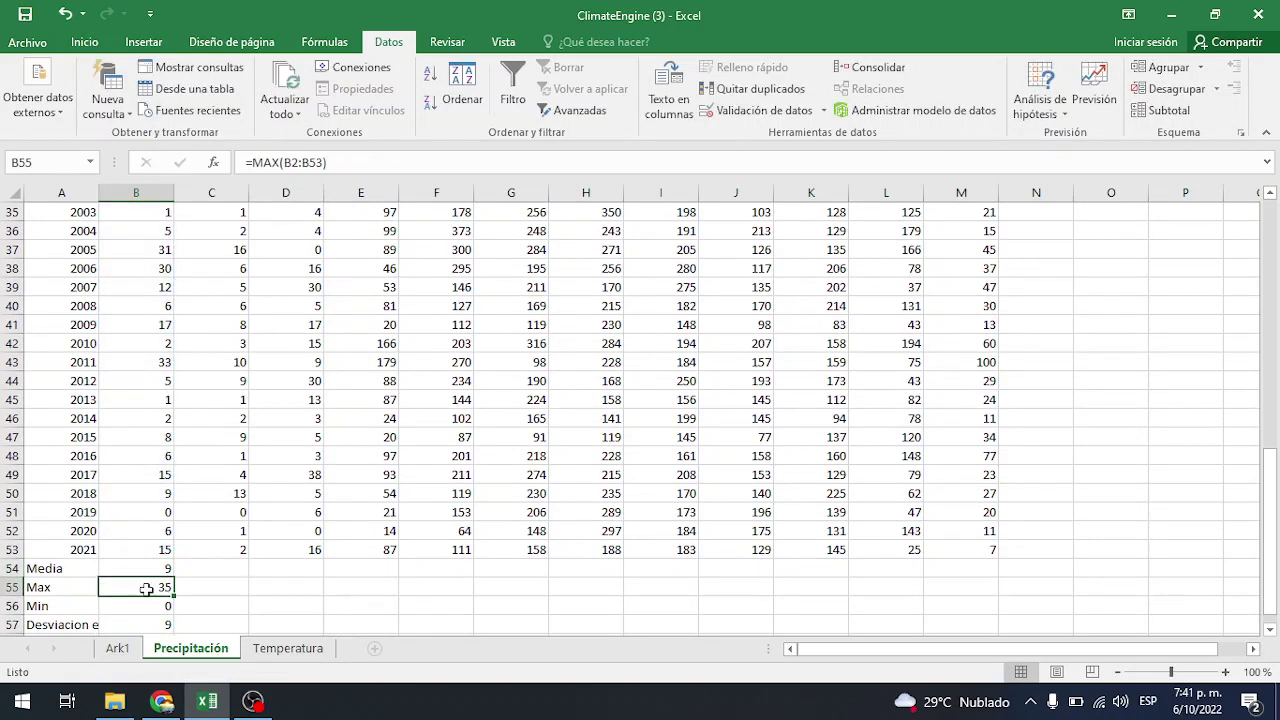
# Calculate the January maximum in cell B55, beside Max, with the MAX function over B2:B53.
pyautogui.scroll(-1, 146, 589)
pyautogui.write('=')
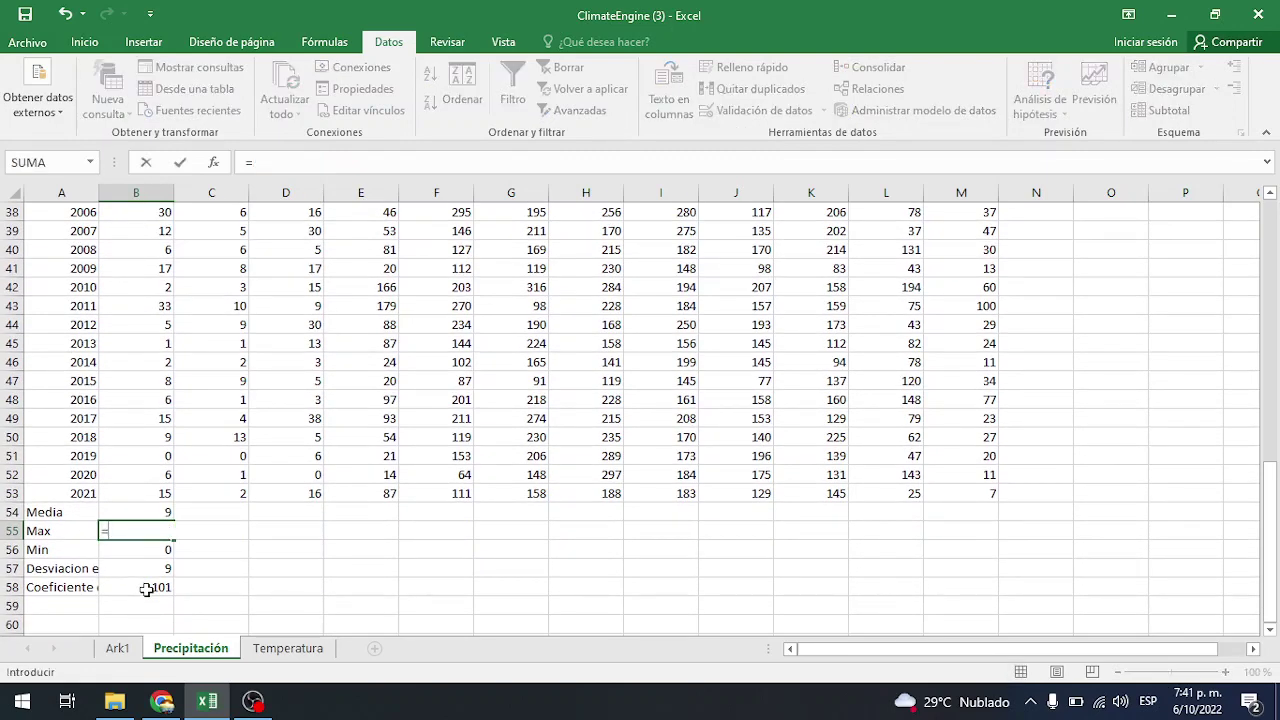
pyautogui.write('max')
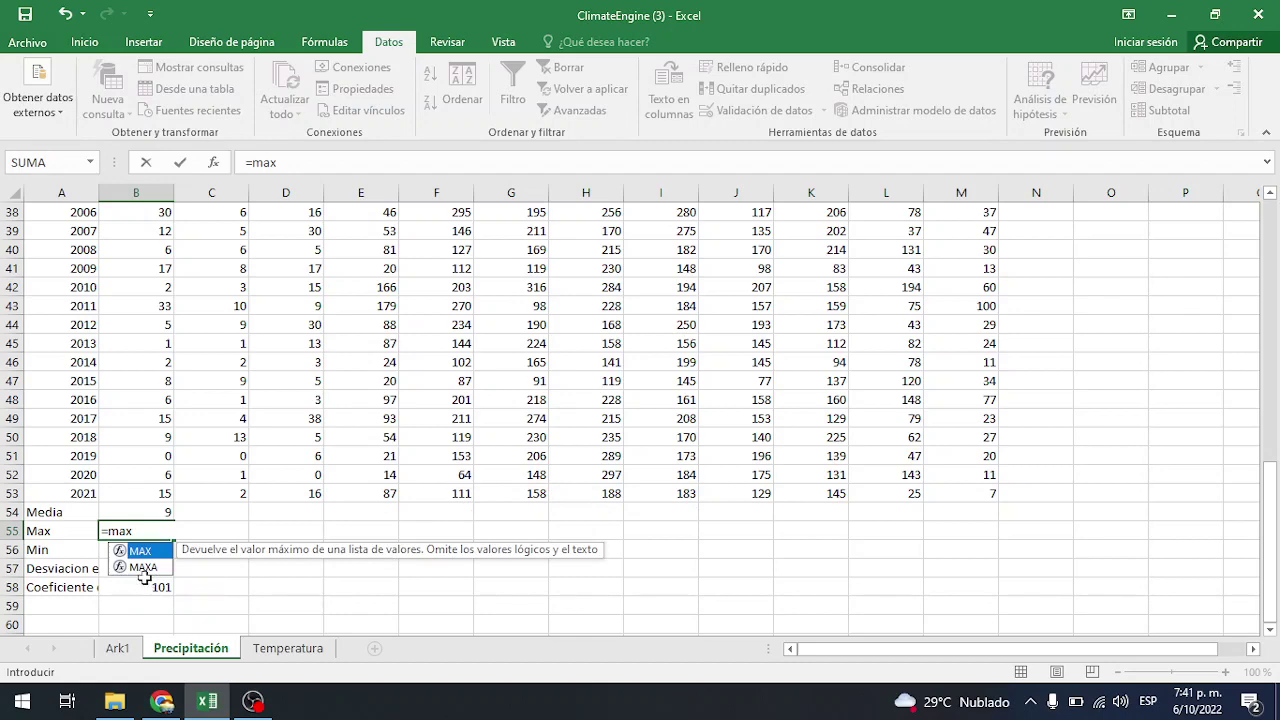
pyautogui.doubleClick(141, 551)
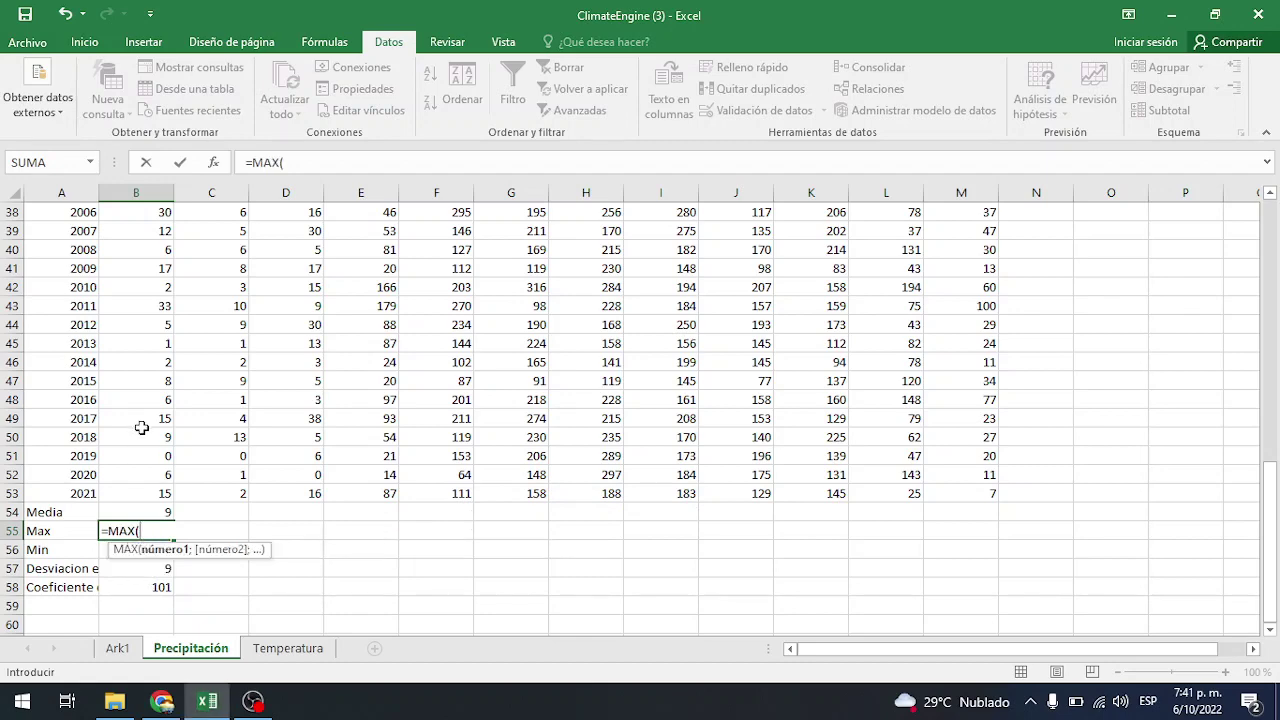
pyautogui.scroll(12, 145, 292)
pyautogui.moveTo(141, 231); pyautogui.dragTo(146, 525)
pyautogui.press('Return')
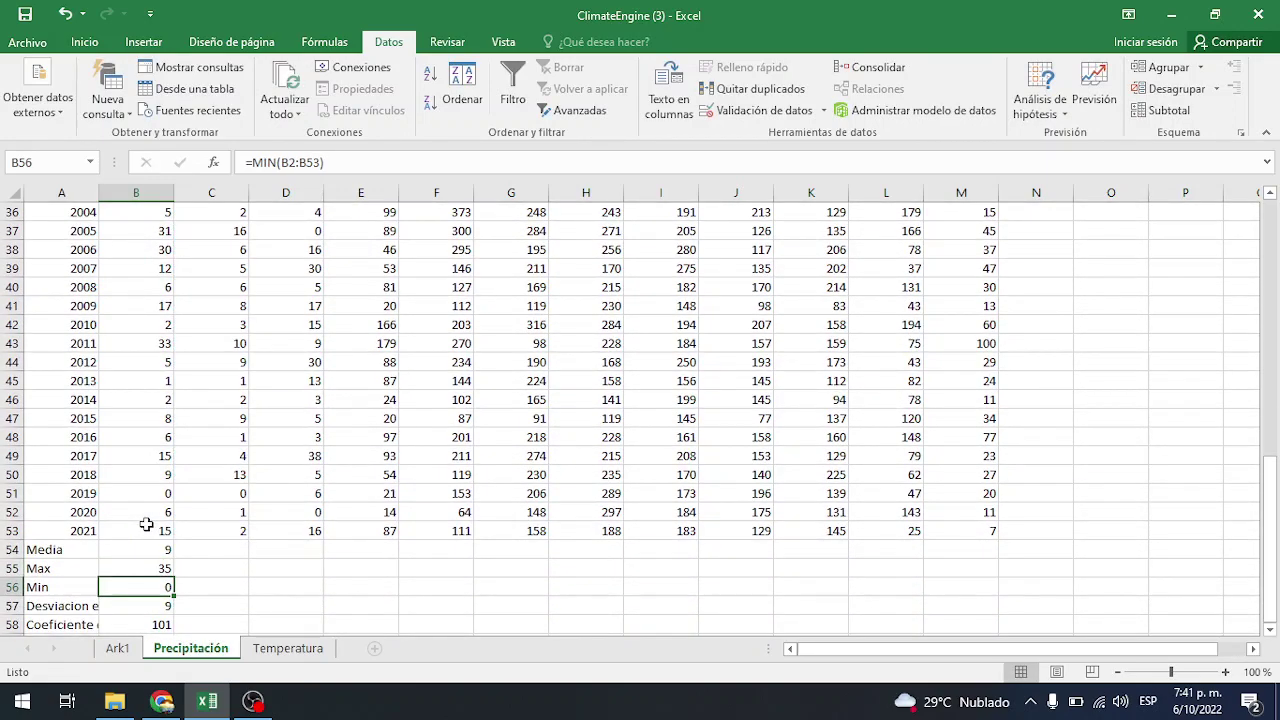
# Calculate the January minimum in cell B56, beside Min, with the MIN function over B2:B53.
pyautogui.write('=m')
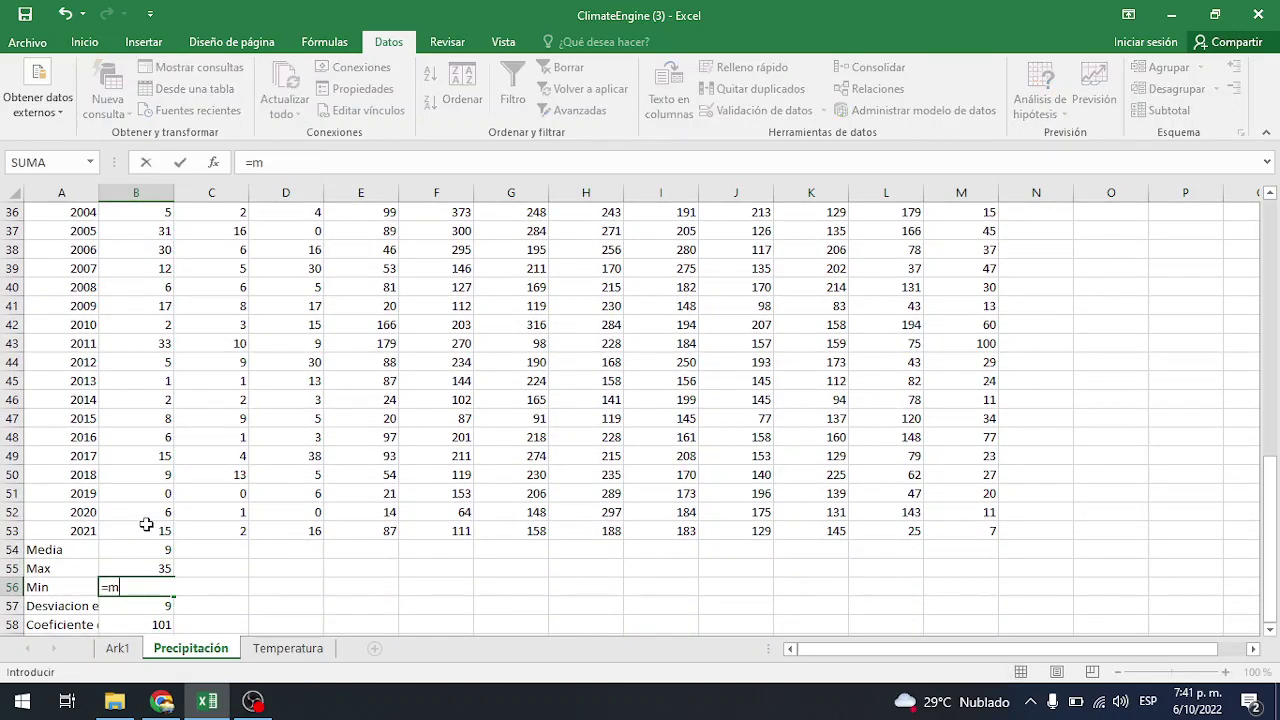
pyautogui.write('in')
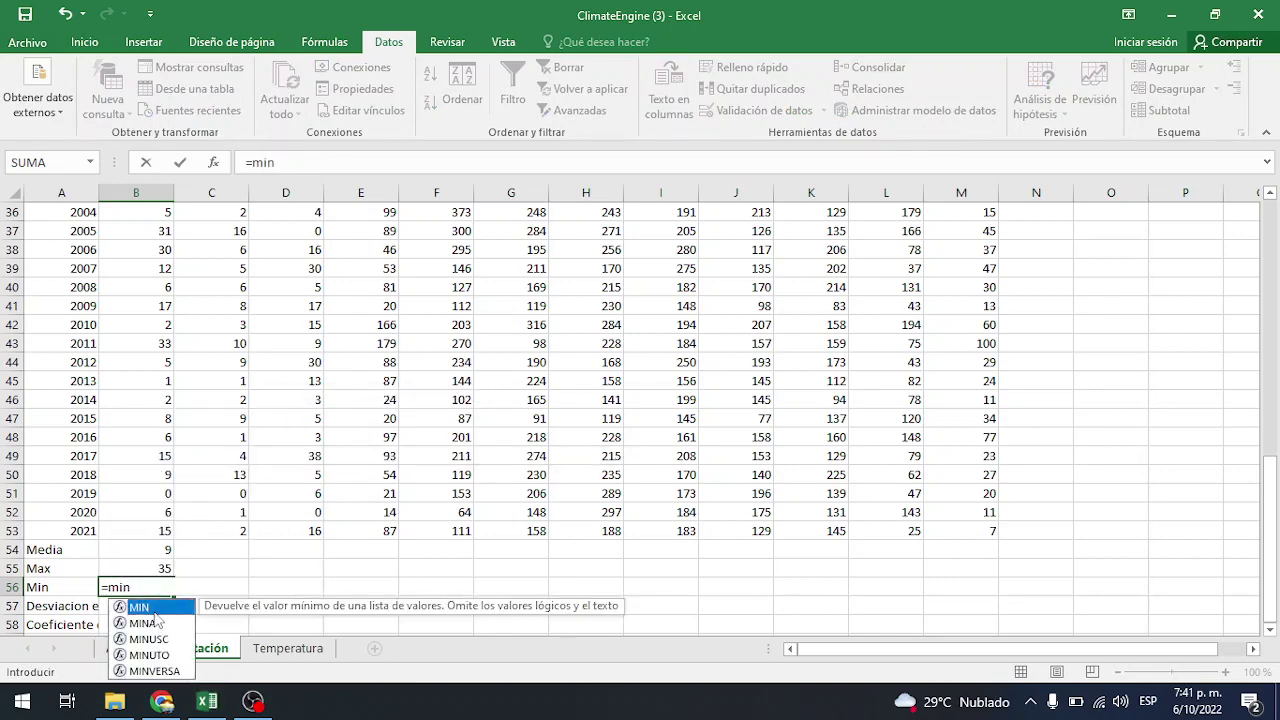
pyautogui.press('Tab')
pyautogui.scroll(12, 160, 418)
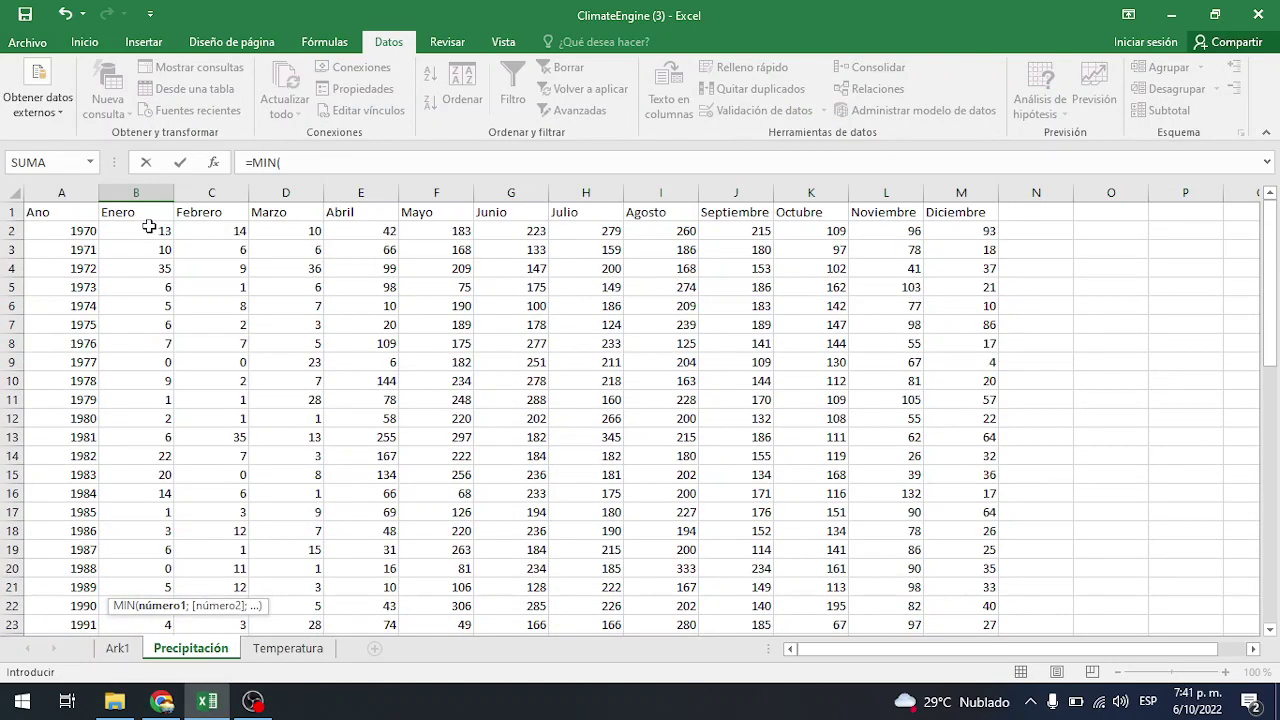
pyautogui.moveTo(148, 227); pyautogui.dragTo(140, 562)
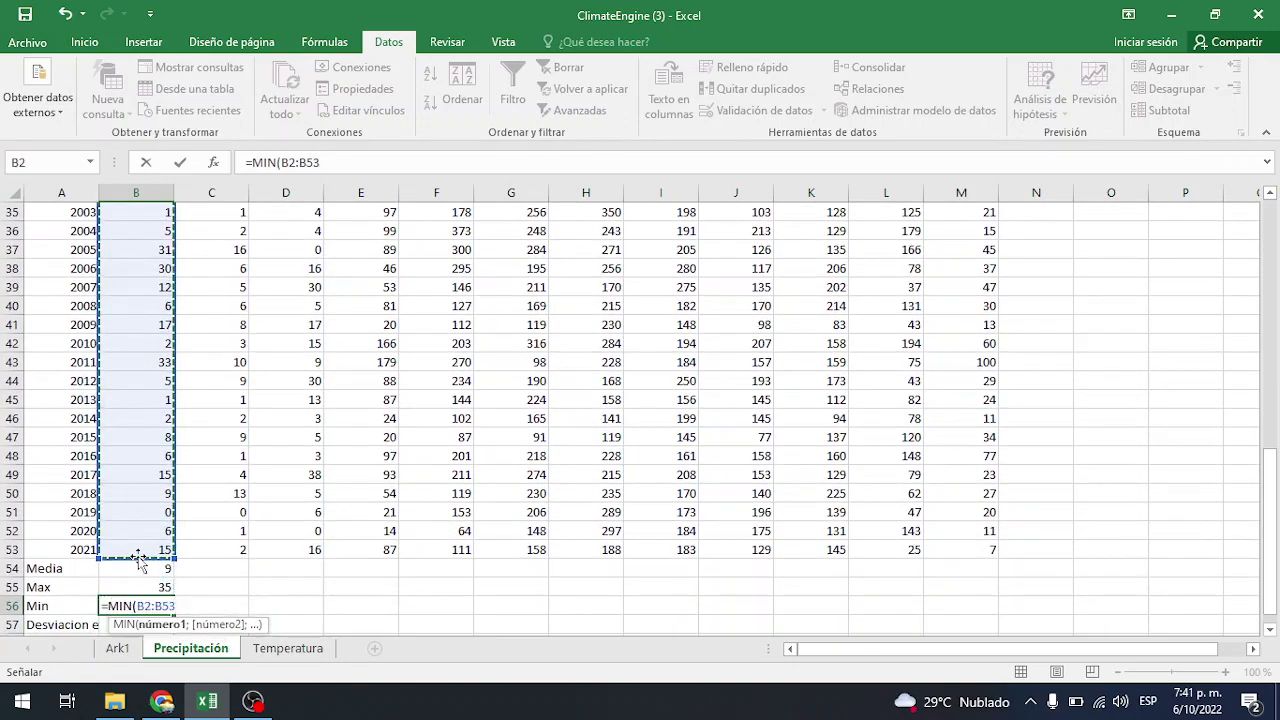
pyautogui.press('Return')
# Calculate the January sample standard deviation in cell B57 with the DESVEST.M function over B2:B53.
pyautogui.scroll(-2, 138, 556)
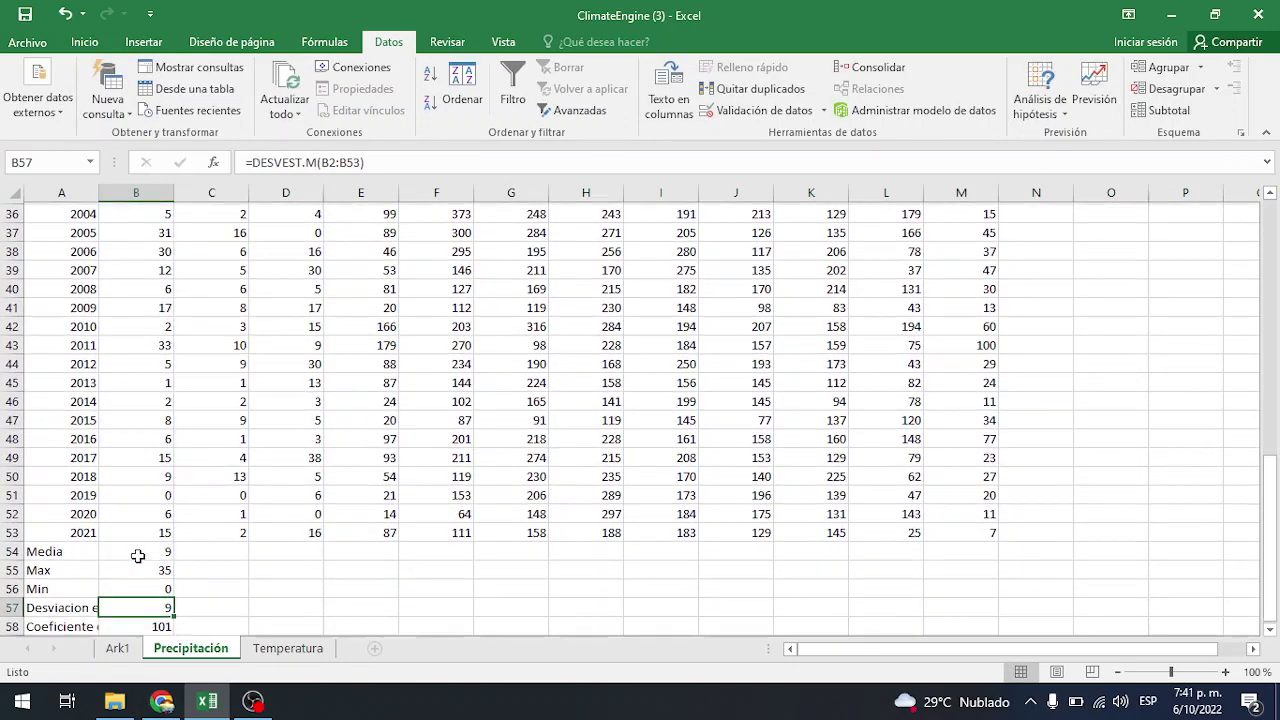
pyautogui.write('=')
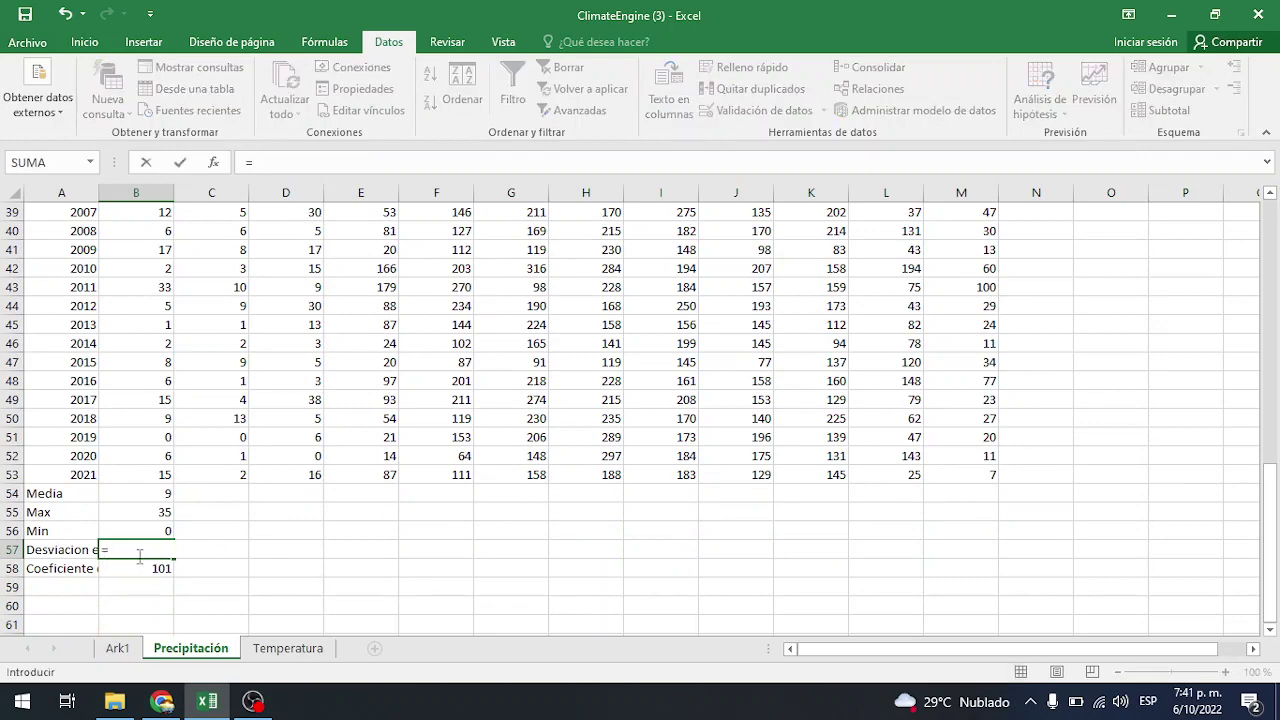
pyautogui.write('des')
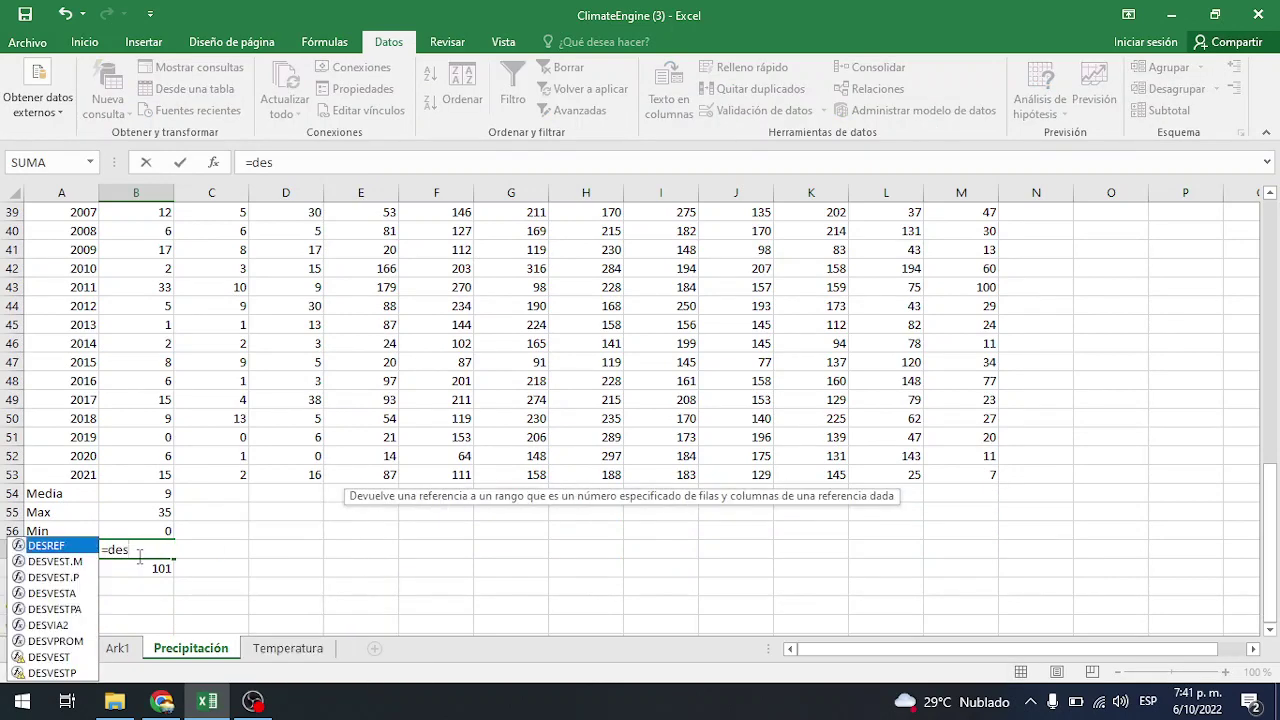
pyautogui.press('Down')
pyautogui.press('Tab')
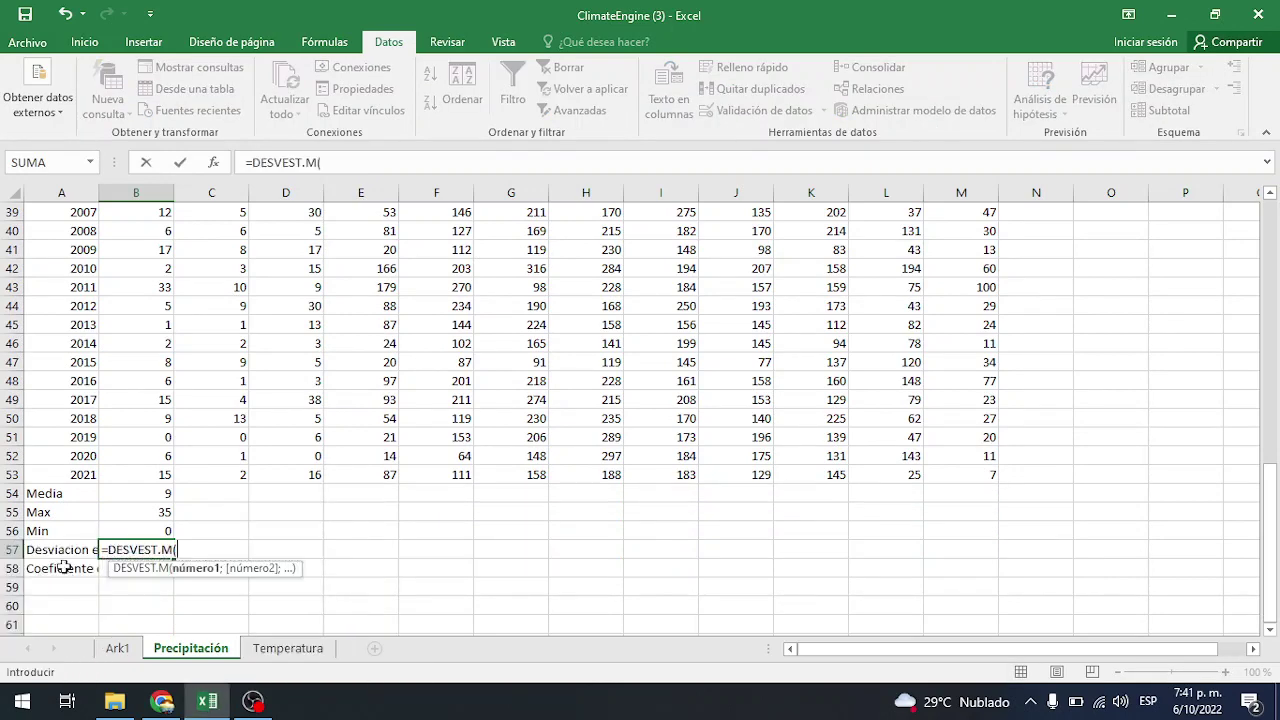
pyautogui.scroll(13, 200, 488)
pyautogui.moveTo(138, 235); pyautogui.dragTo(240, 510)
pyautogui.moveTo(150, 600); pyautogui.dragTo(142, 550)
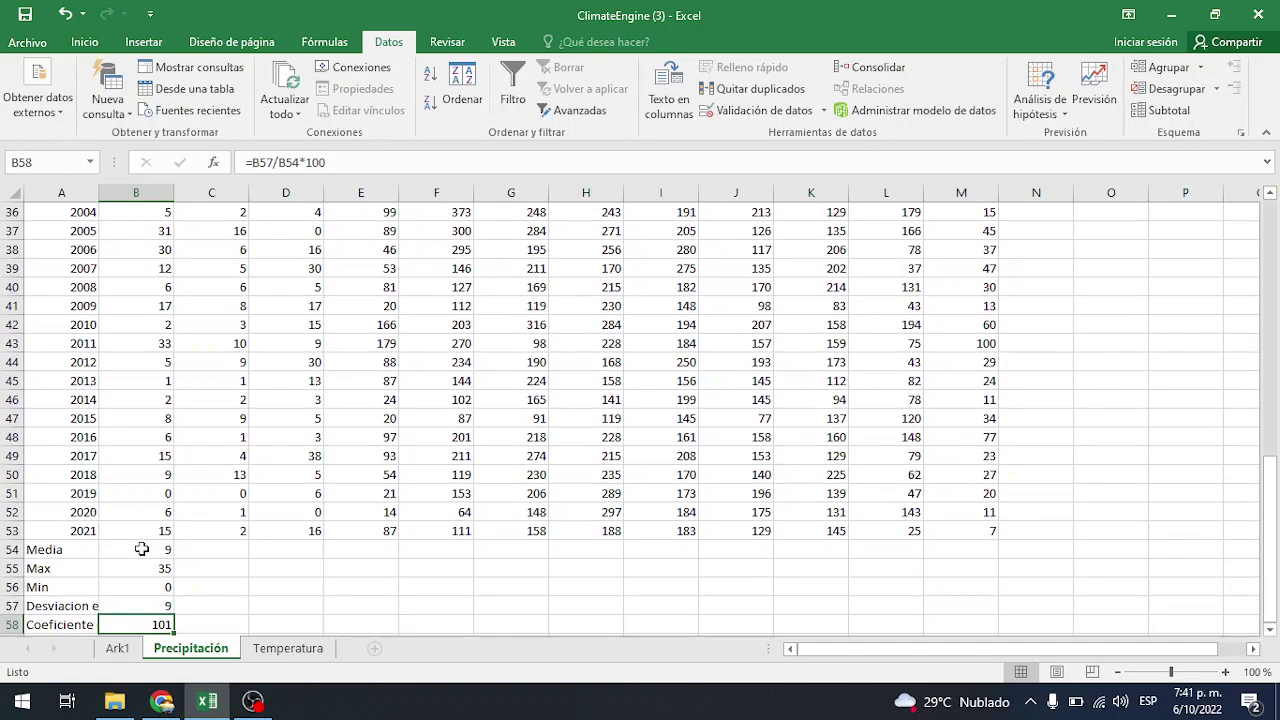
pyautogui.scroll(-1, 142, 549)
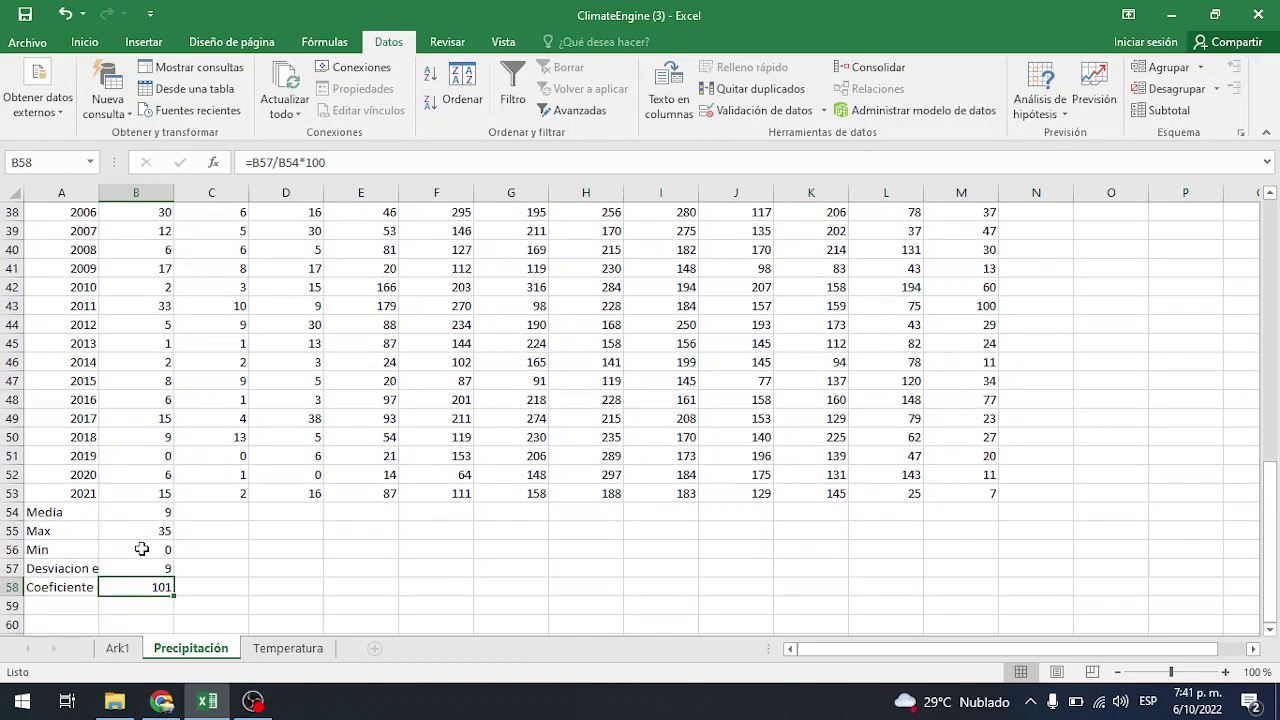
# Calculate the January coefficient of variation in cell B58 with the formula =B57/B54*100.
pyautogui.write('=')
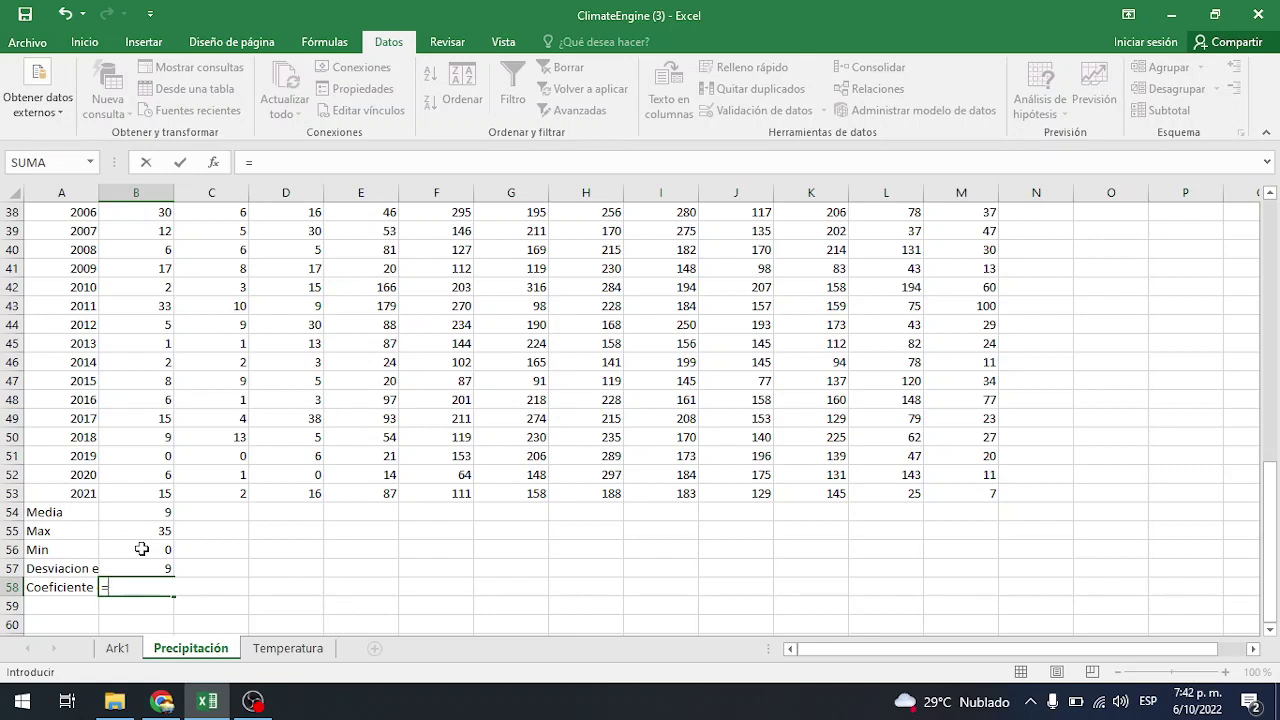
pyautogui.click(156, 568)
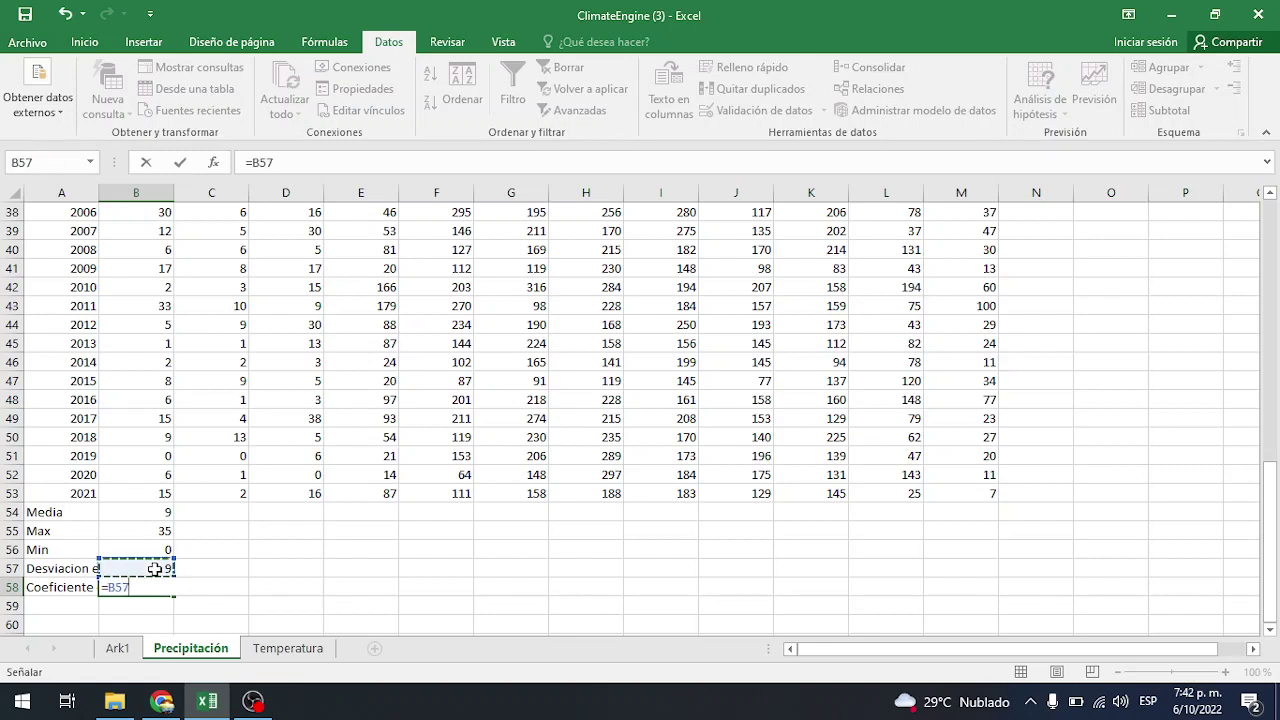
pyautogui.write('/')
pyautogui.click(133, 512)
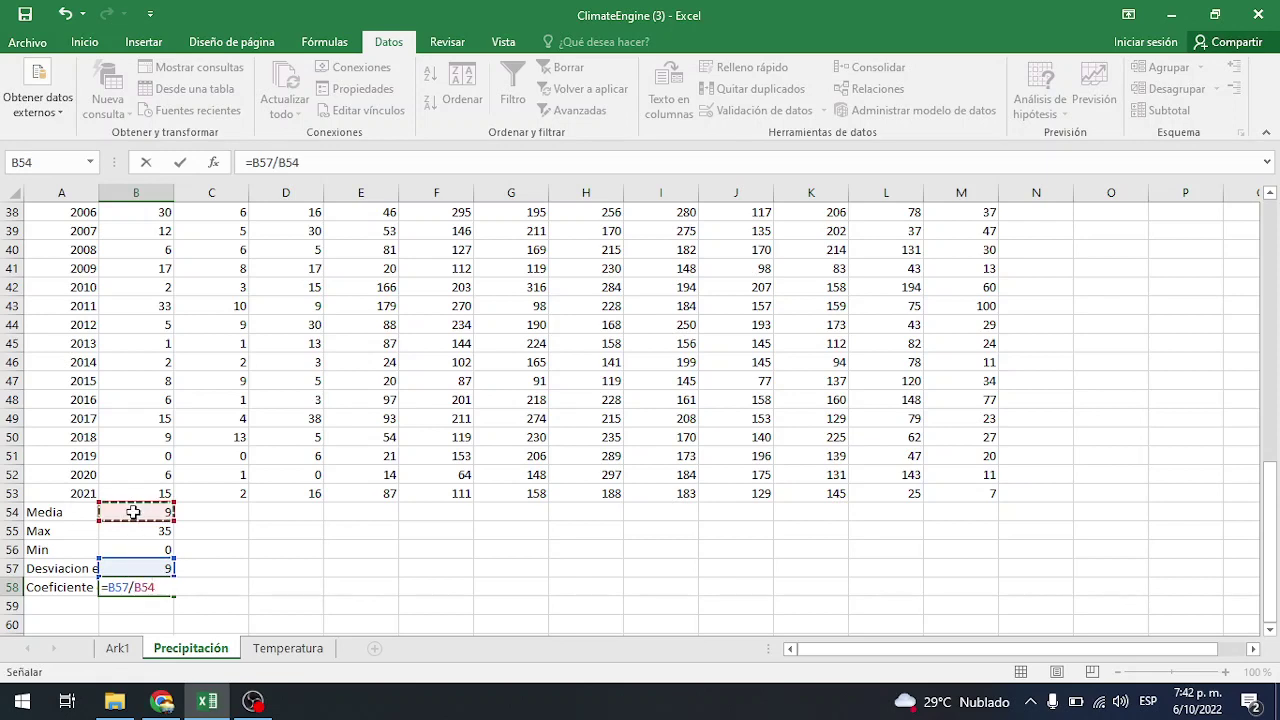
pyautogui.write('*')
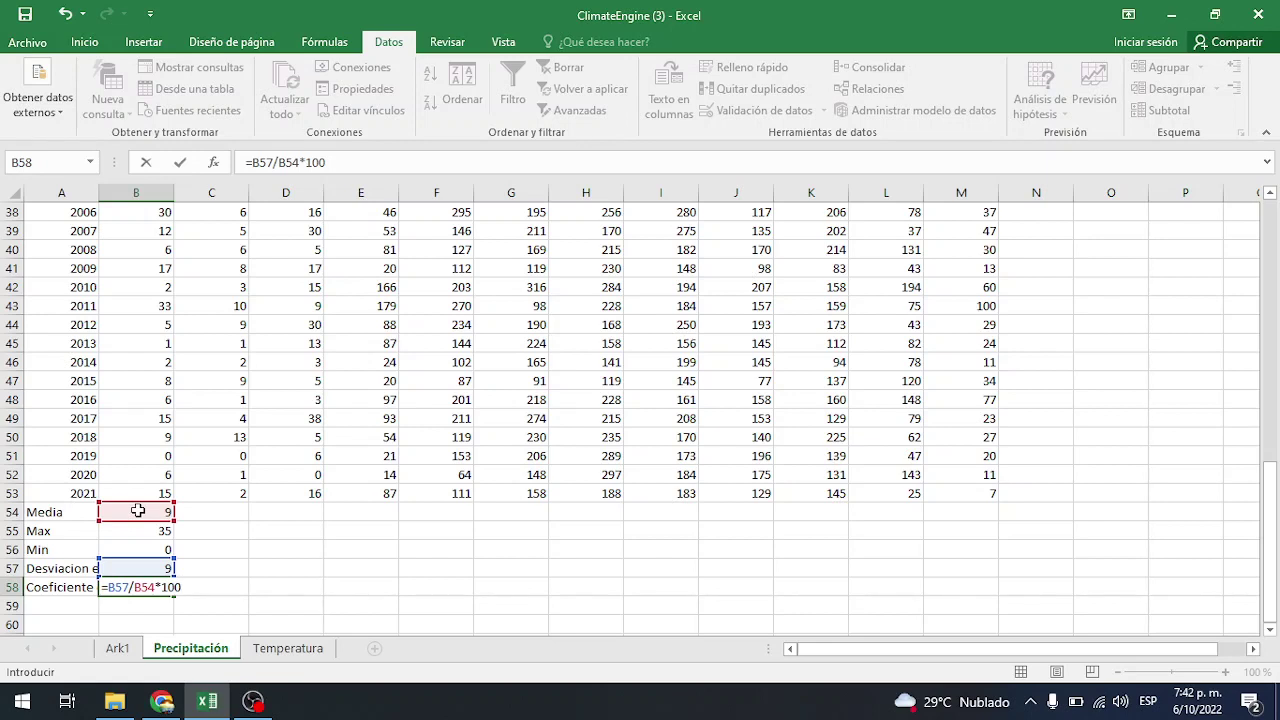
pyautogui.press('Return')
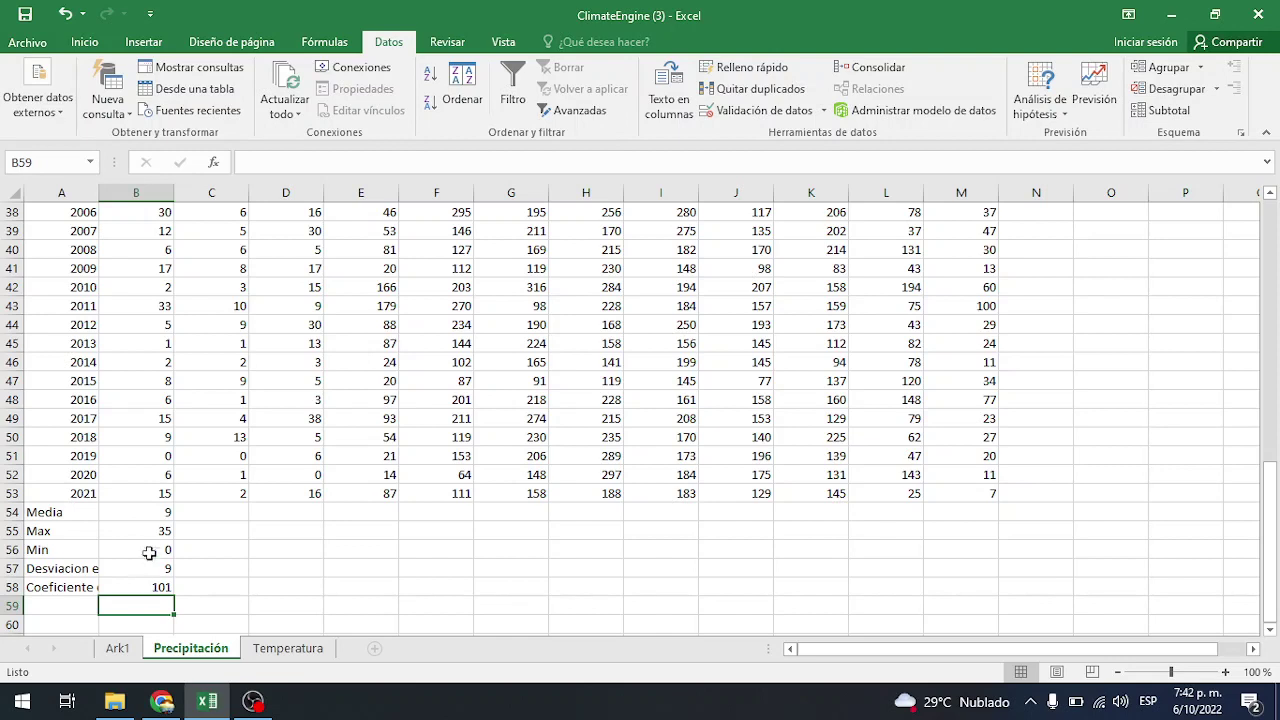
# Fill the January statistics formulas in B54:B58 across through column M for the remaining months and check the copied results.
pyautogui.moveTo(145, 510); pyautogui.dragTo(156, 585)
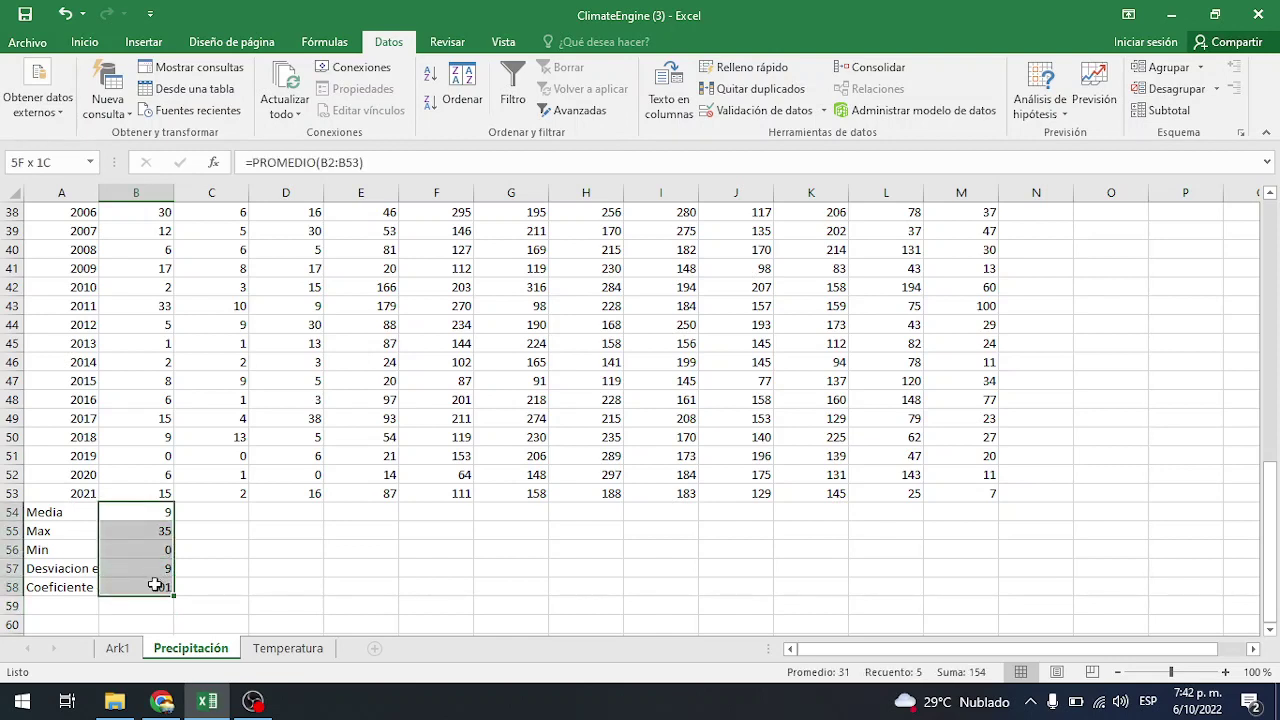
pyautogui.click(202, 551)
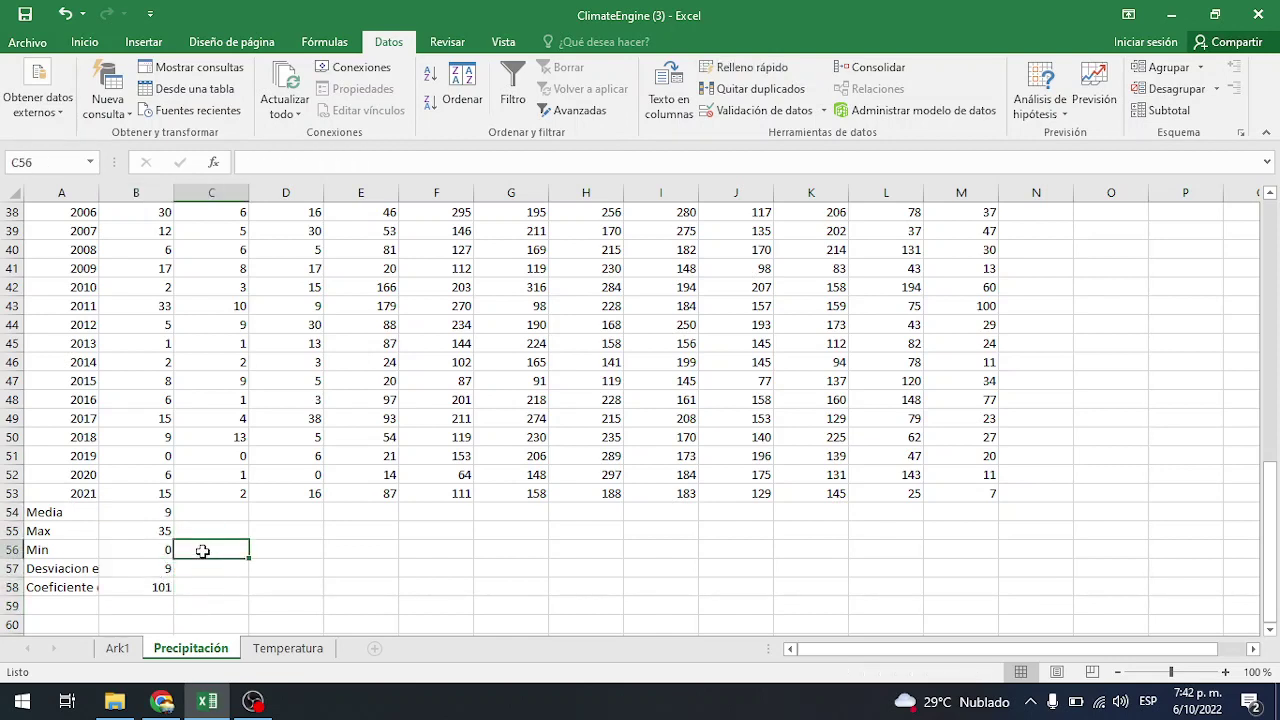
pyautogui.moveTo(151, 511); pyautogui.dragTo(157, 585)
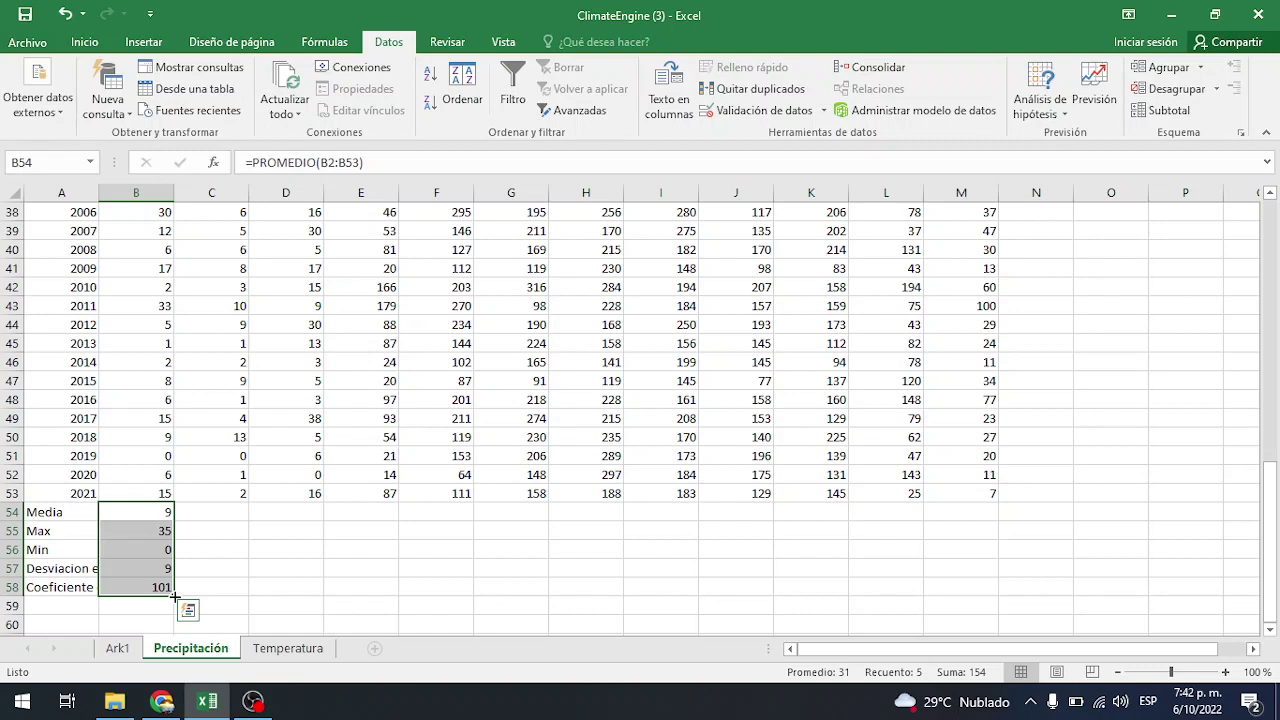
pyautogui.moveTo(174, 597); pyautogui.dragTo(968, 600)
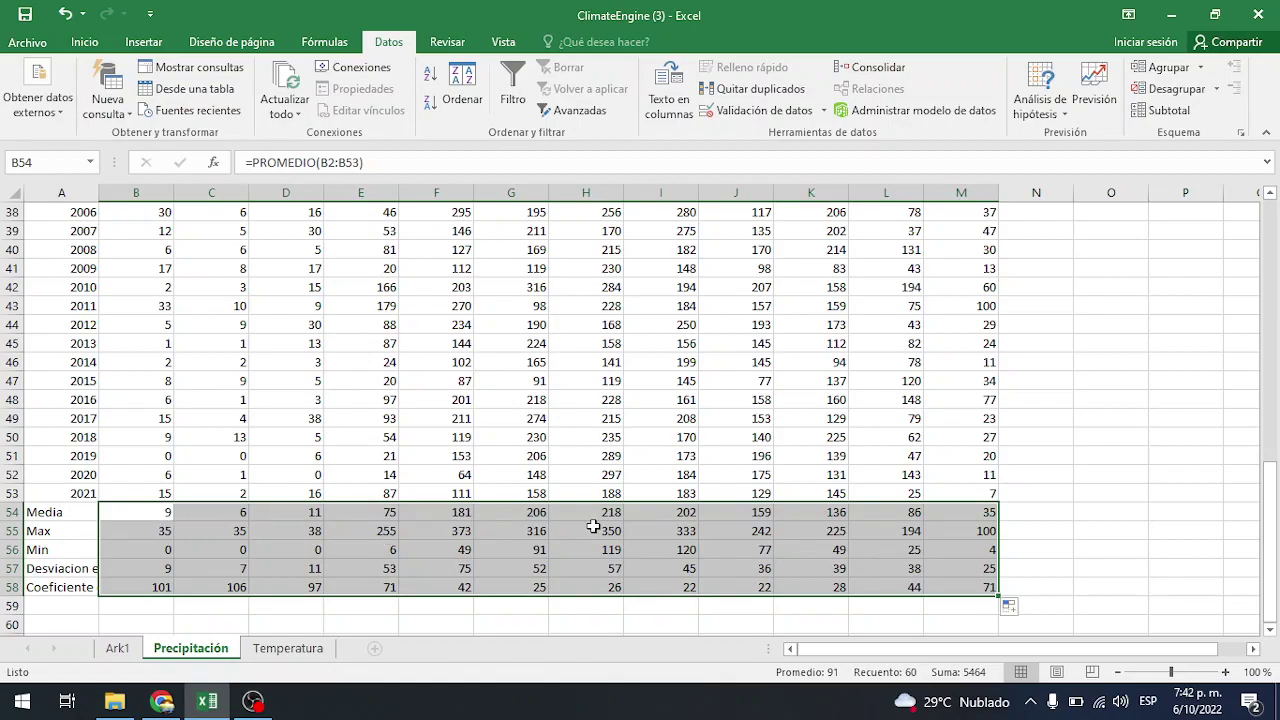
pyautogui.scroll(12, 710, 524)
pyautogui.scroll(-8, 710, 524)
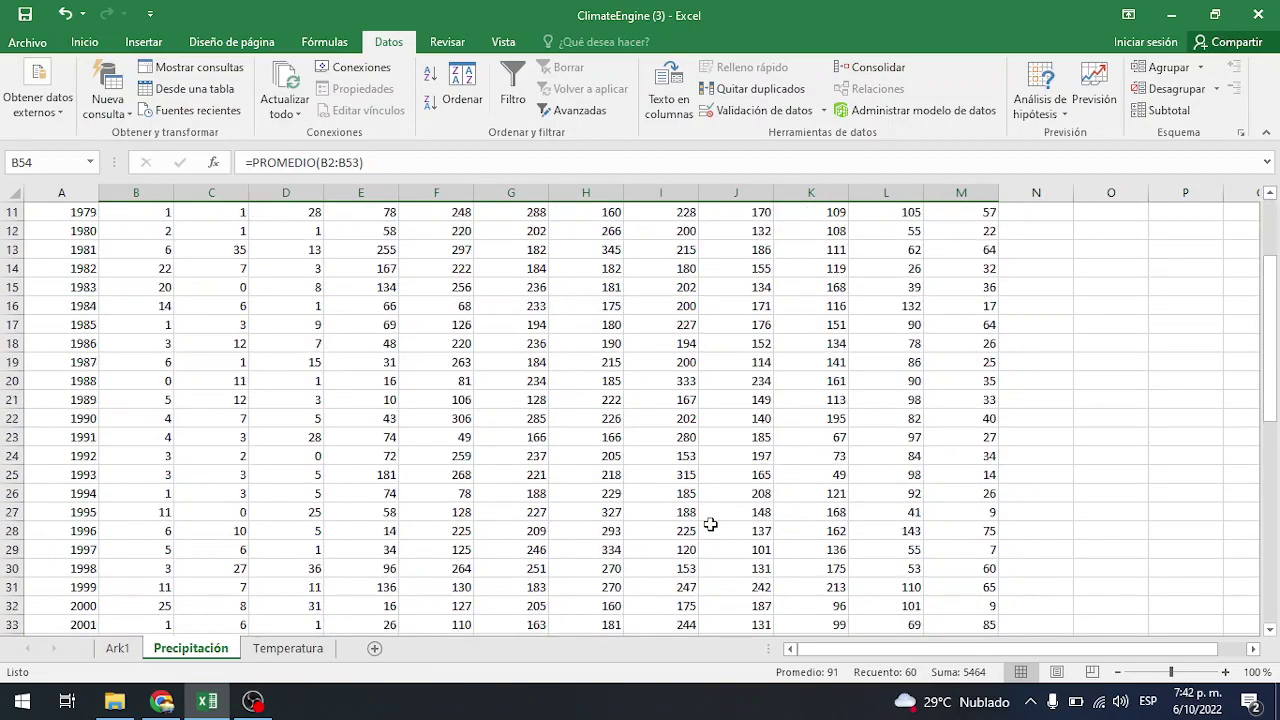
pyautogui.scroll(-4, 710, 524)
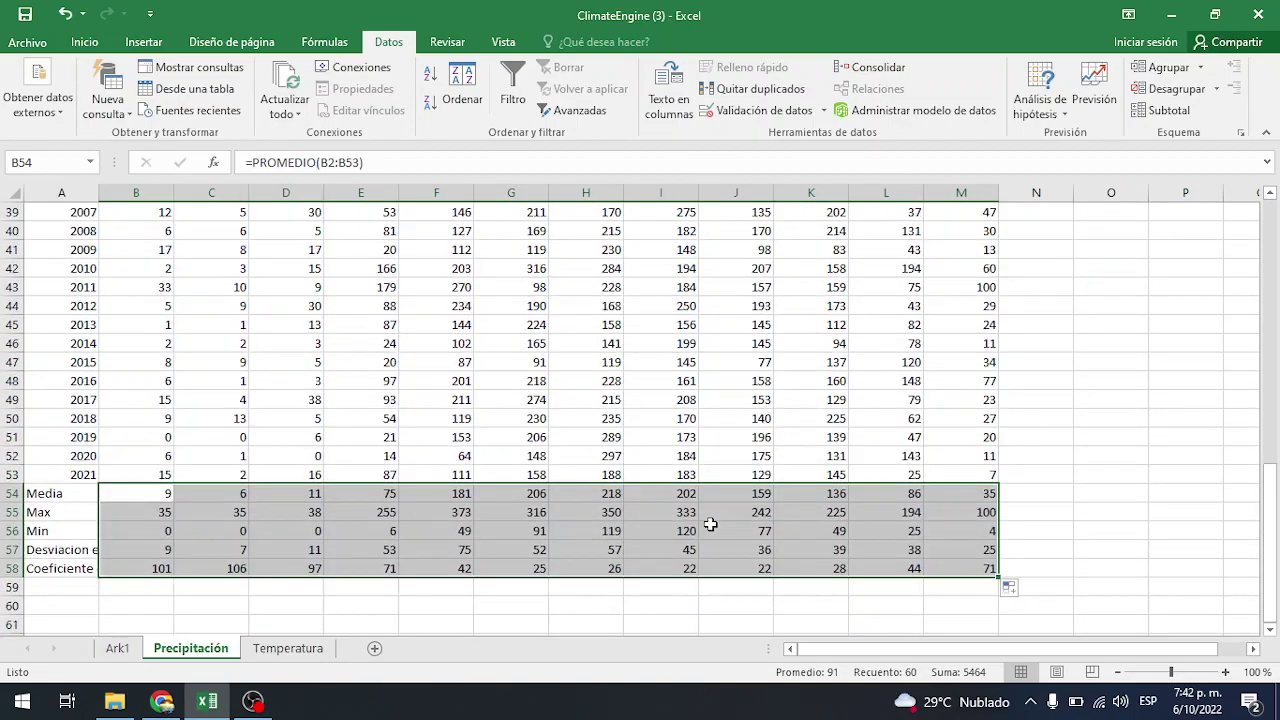
pyautogui.click(820, 567)
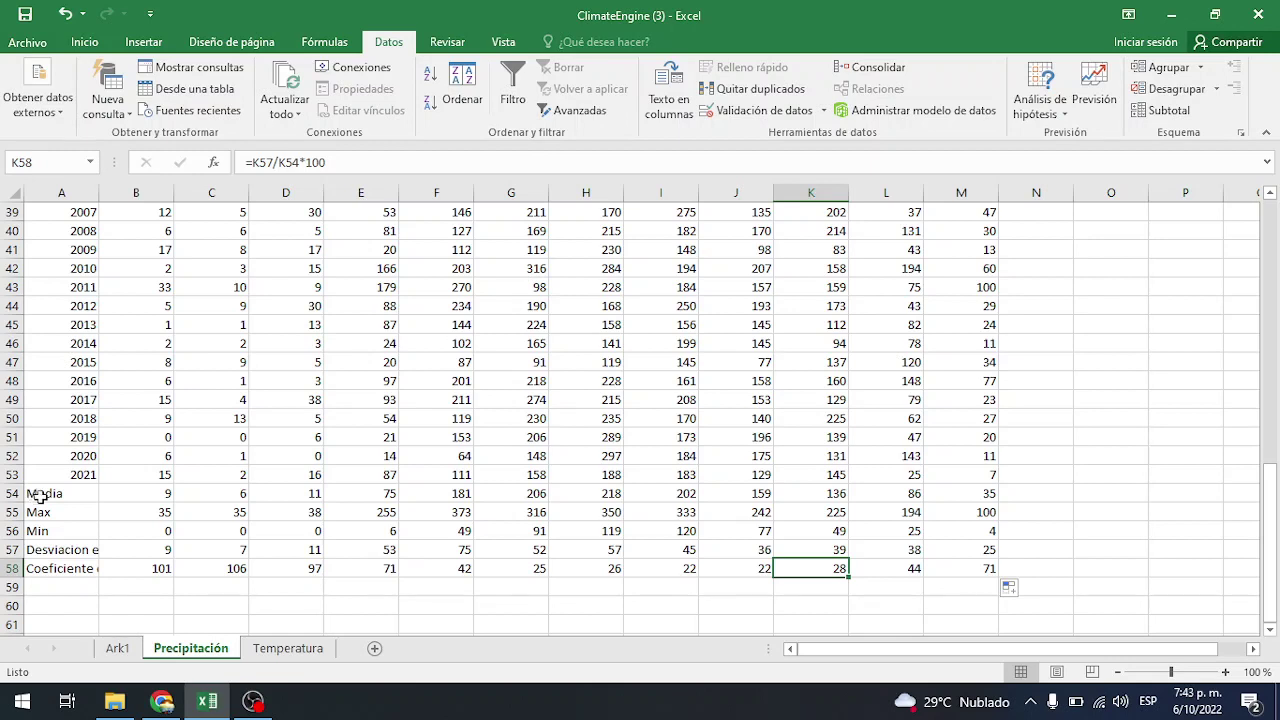
pyautogui.click(483, 511)
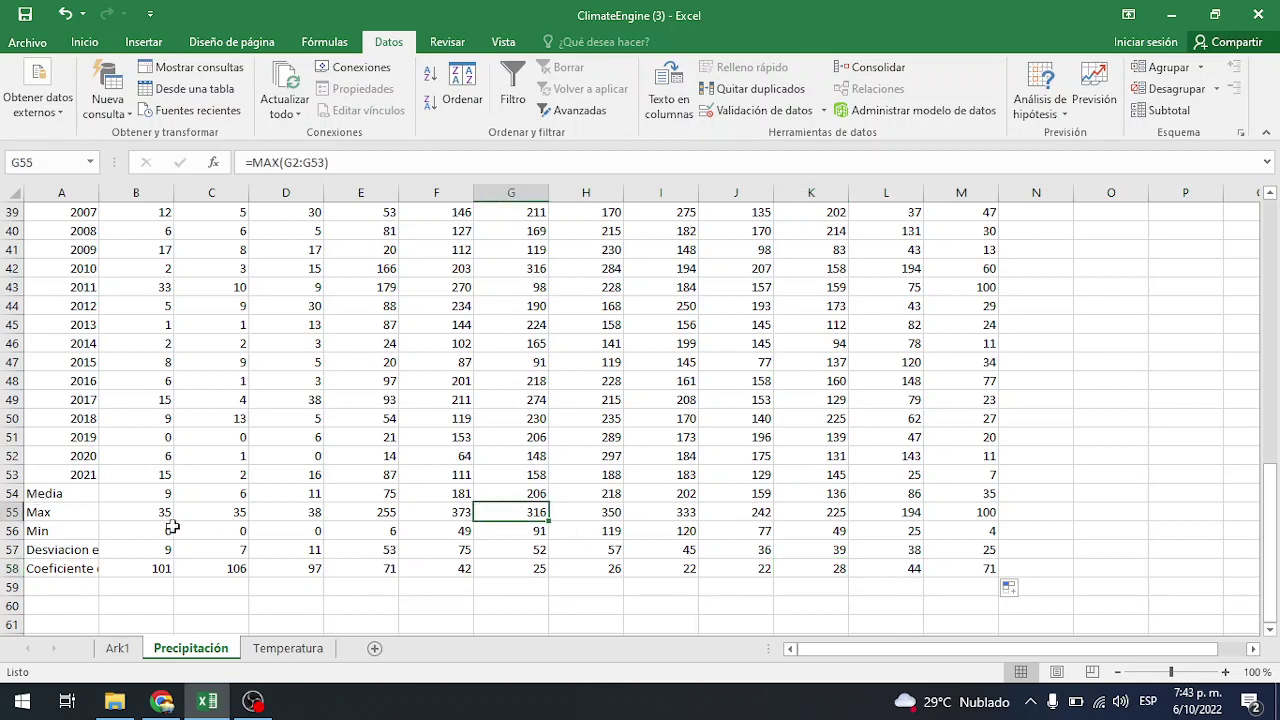